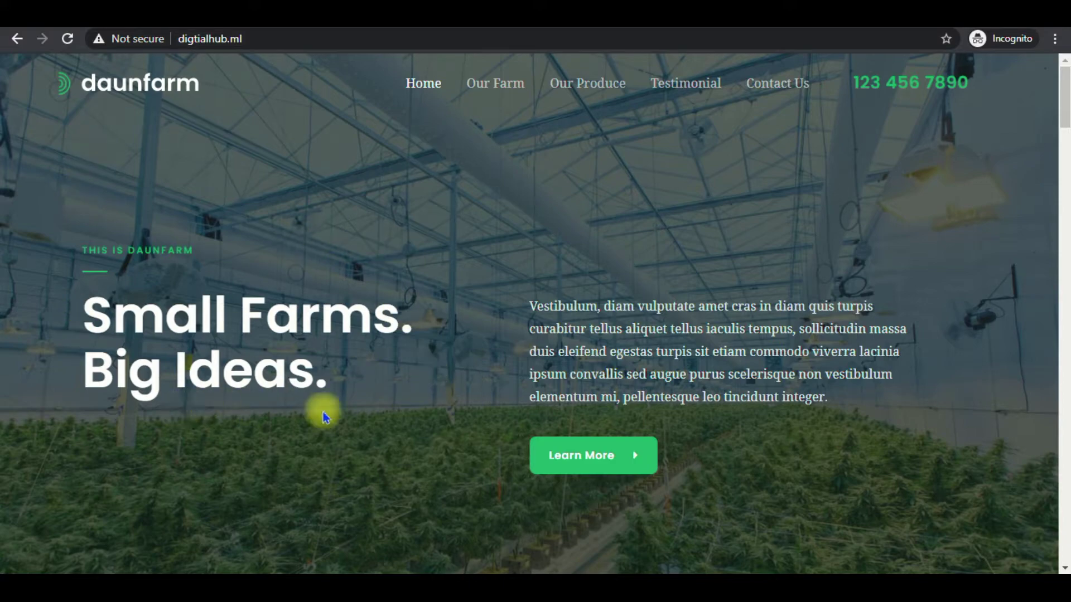
# Step: Look through the daunfarm demo home page, from the hero and produce sections to the testimonials, subscription banner and farm section
pyautogui.scroll(-5, 641, 258)
pyautogui.scroll(-3, 690, 261)
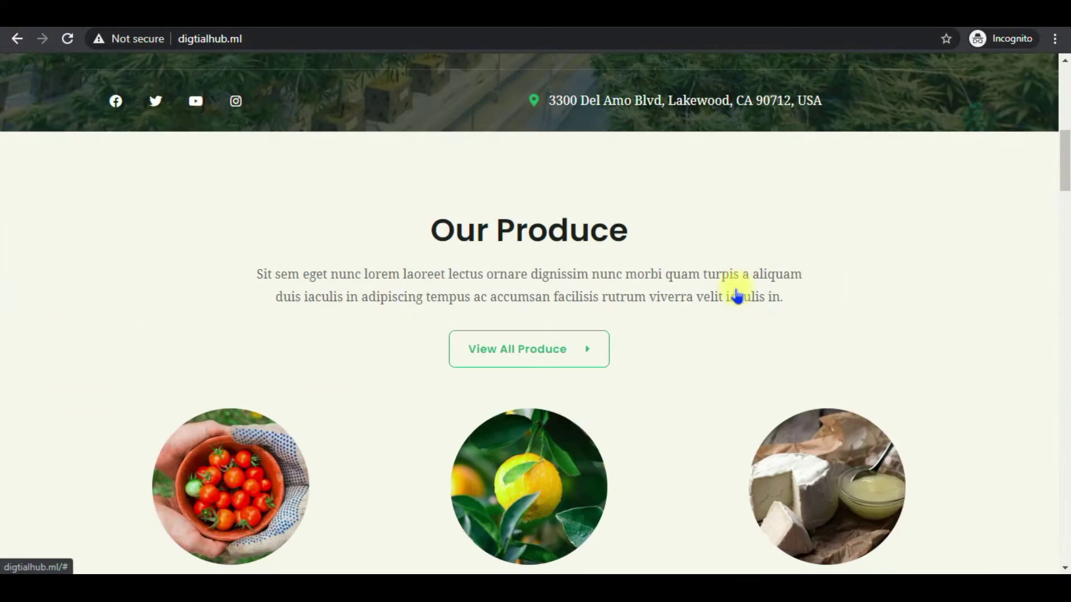
pyautogui.scroll(8, 734, 292)
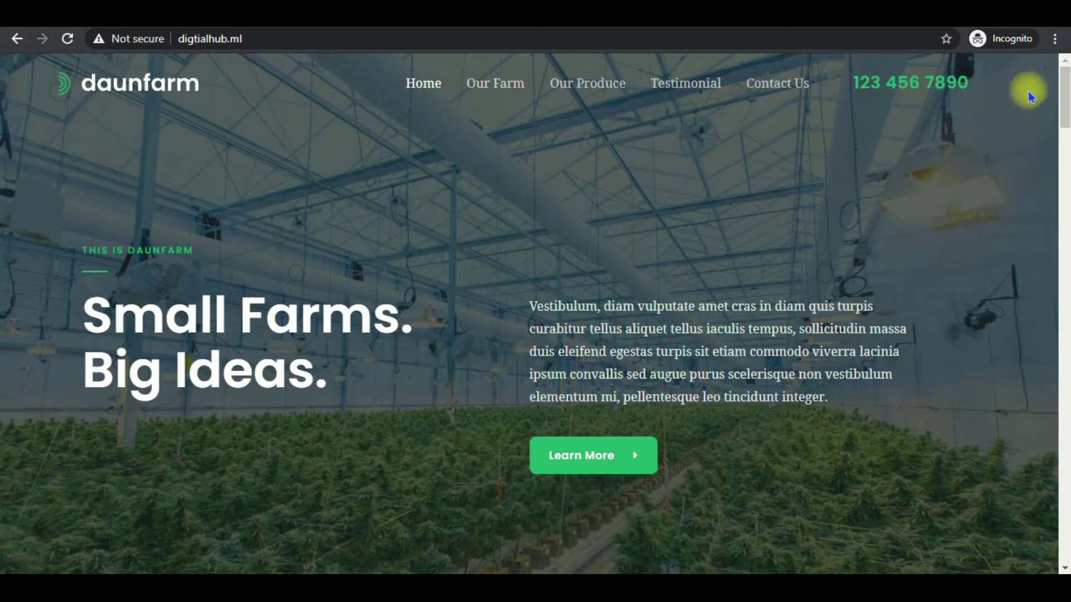
pyautogui.scroll(-9, 980, 162)
pyautogui.scroll(-20, 979, 166)
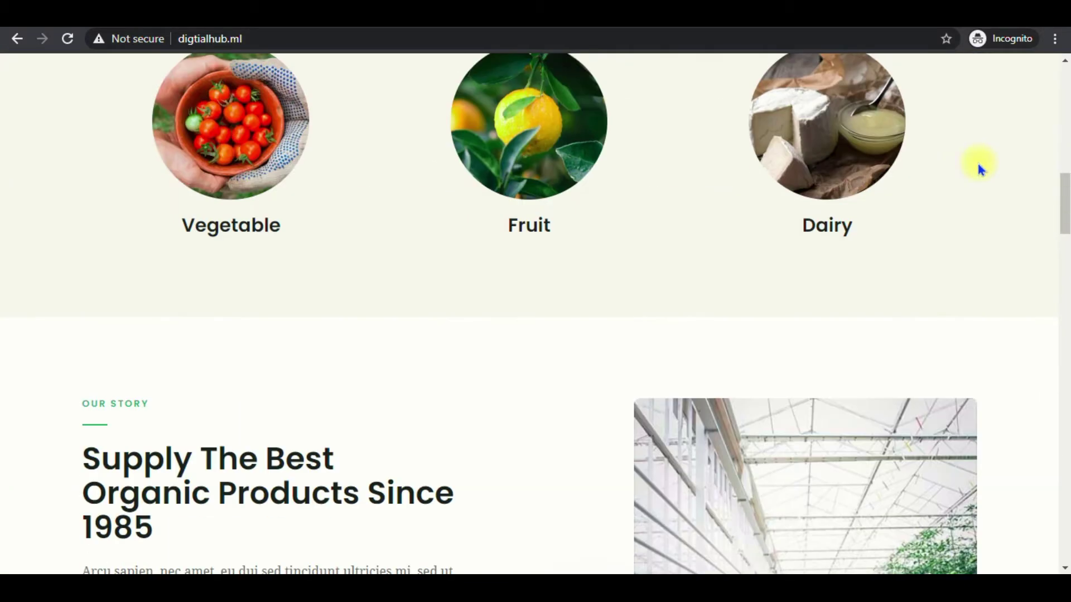
pyautogui.scroll(-15, 979, 167)
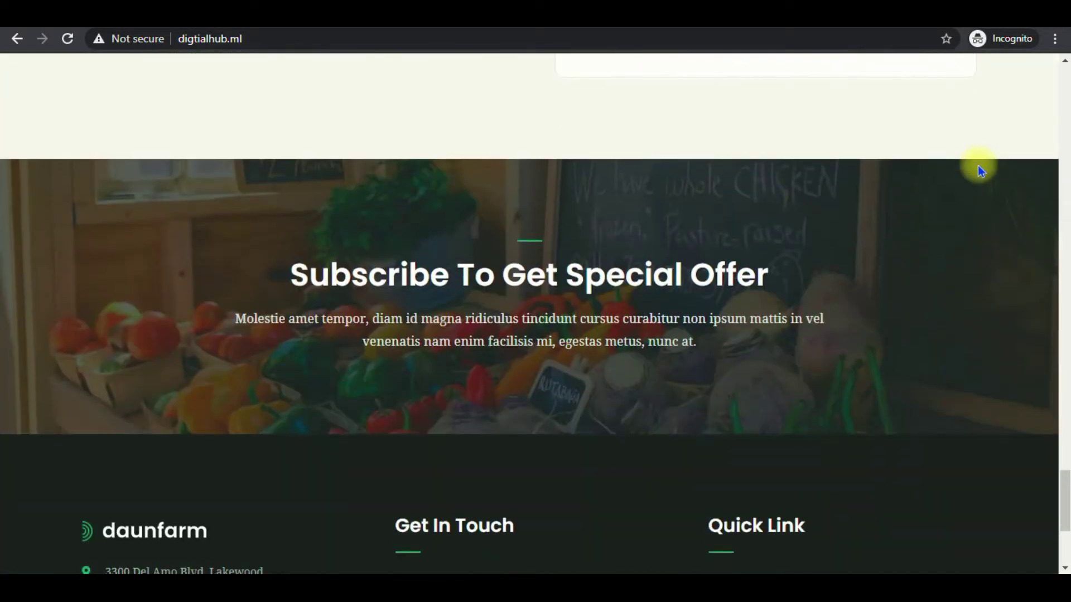
pyautogui.click(776, 395)
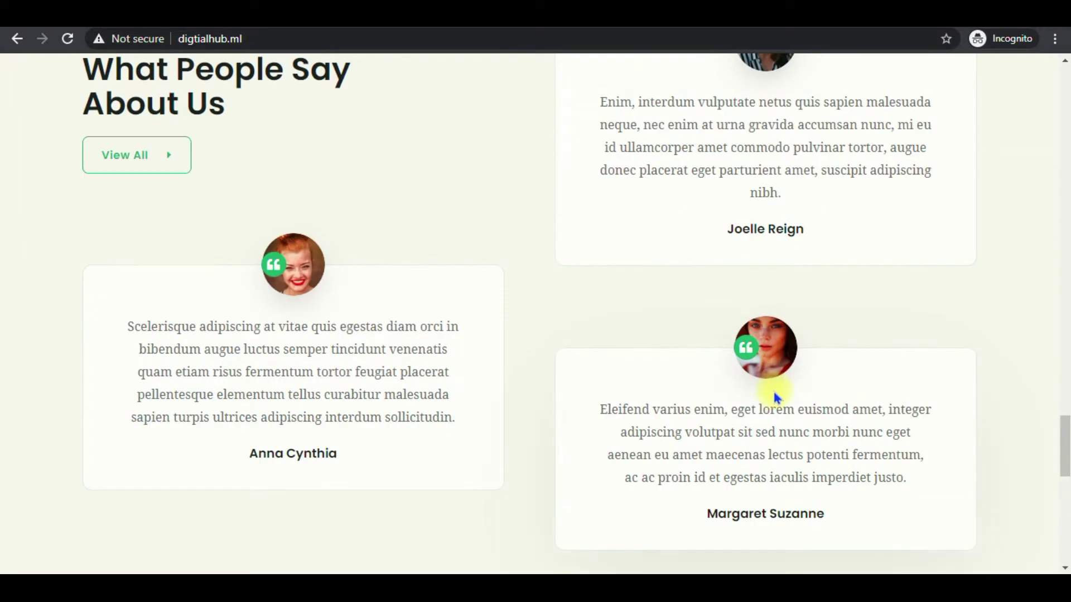
pyautogui.scroll(6, 608, 346)
pyautogui.scroll(6, 608, 346)
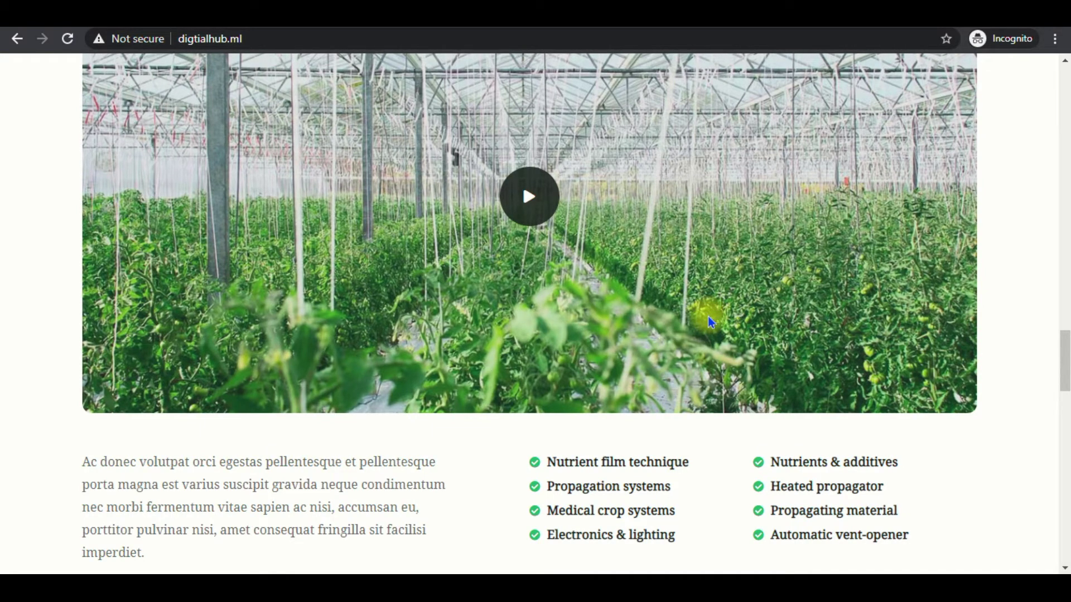
pyautogui.scroll(3, 711, 321)
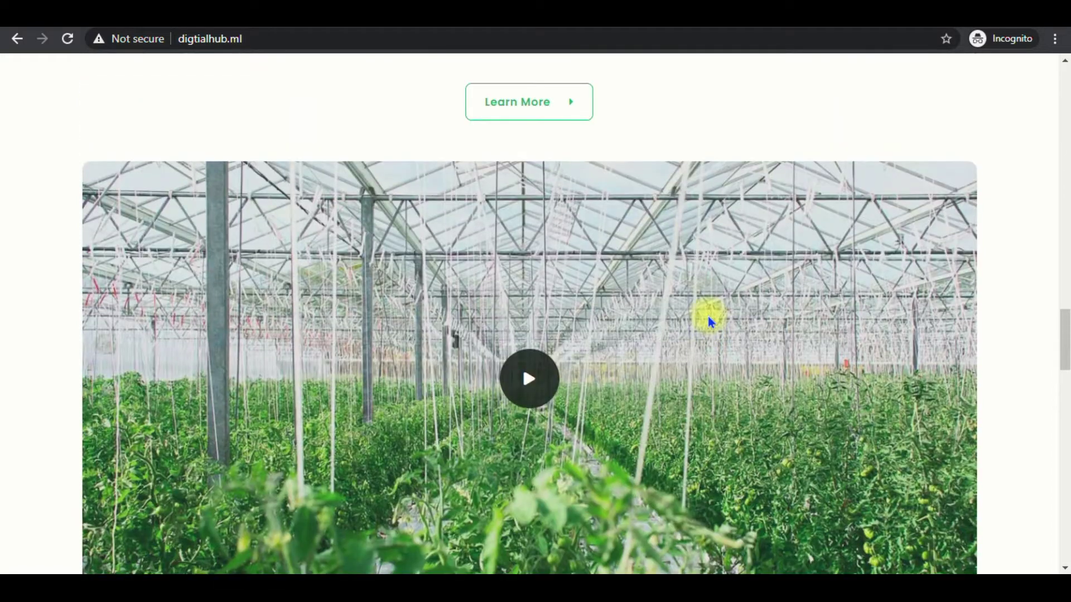
pyautogui.scroll(6, 711, 322)
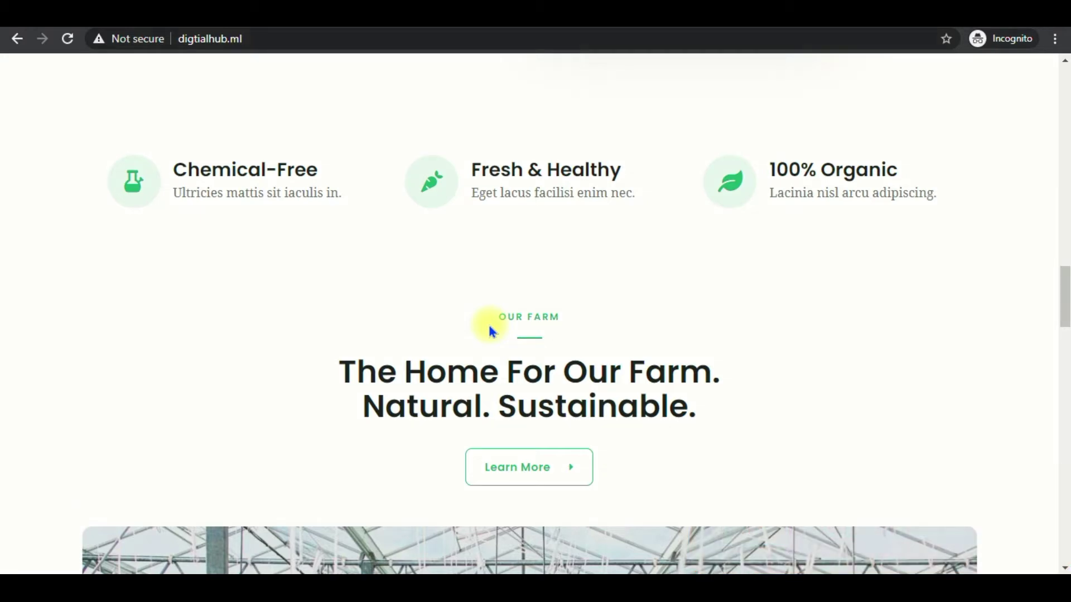
pyautogui.scroll(15, 494, 329)
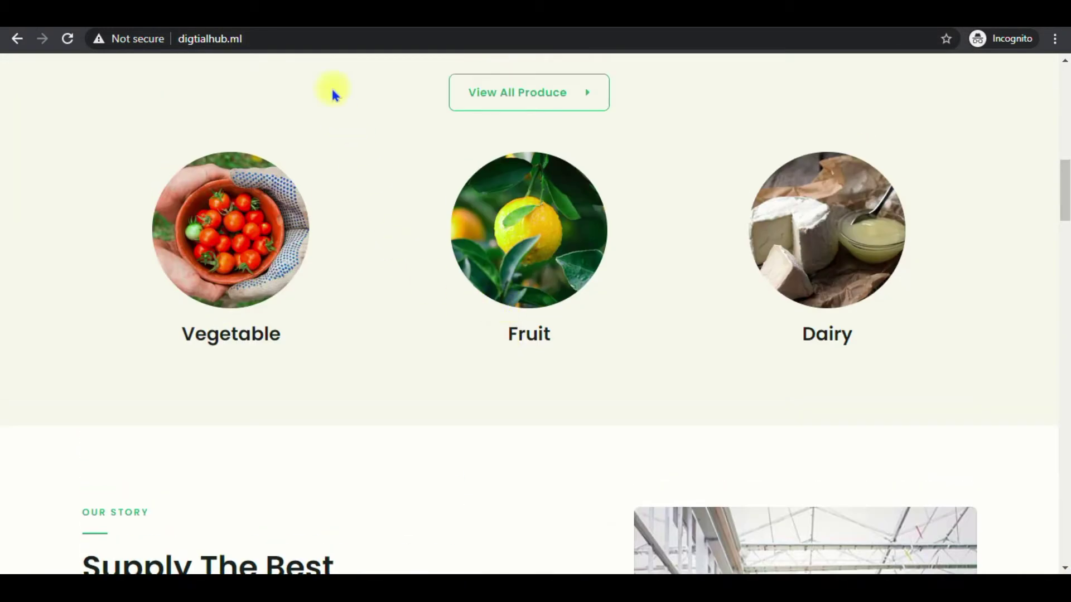
# Step: Go to the site's WordPress admin address, digtialhub.ml/wp-admin
pyautogui.click(326, 42)
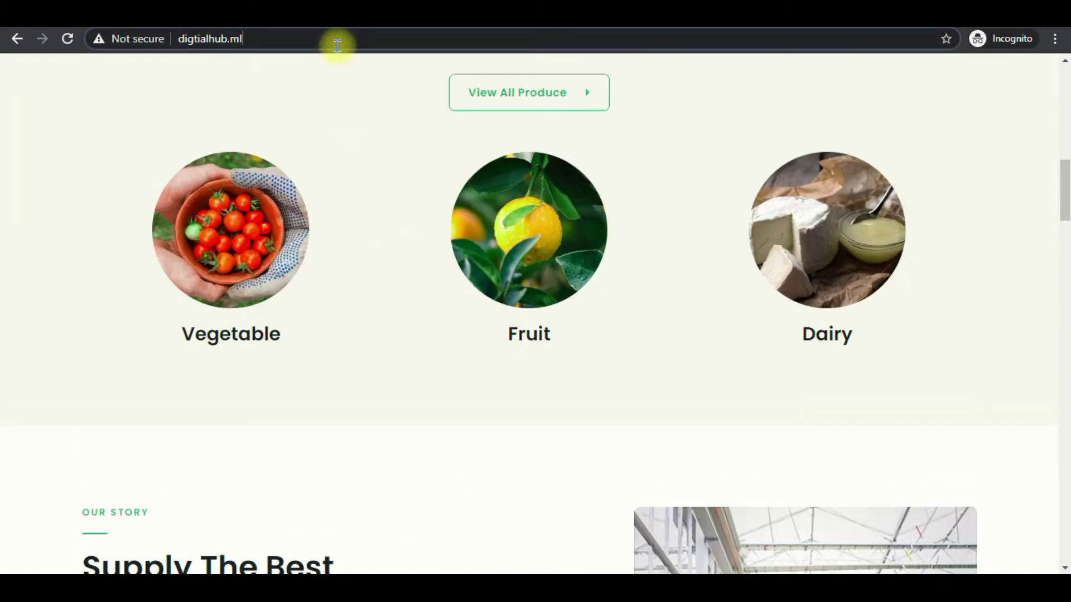
pyautogui.write('/')
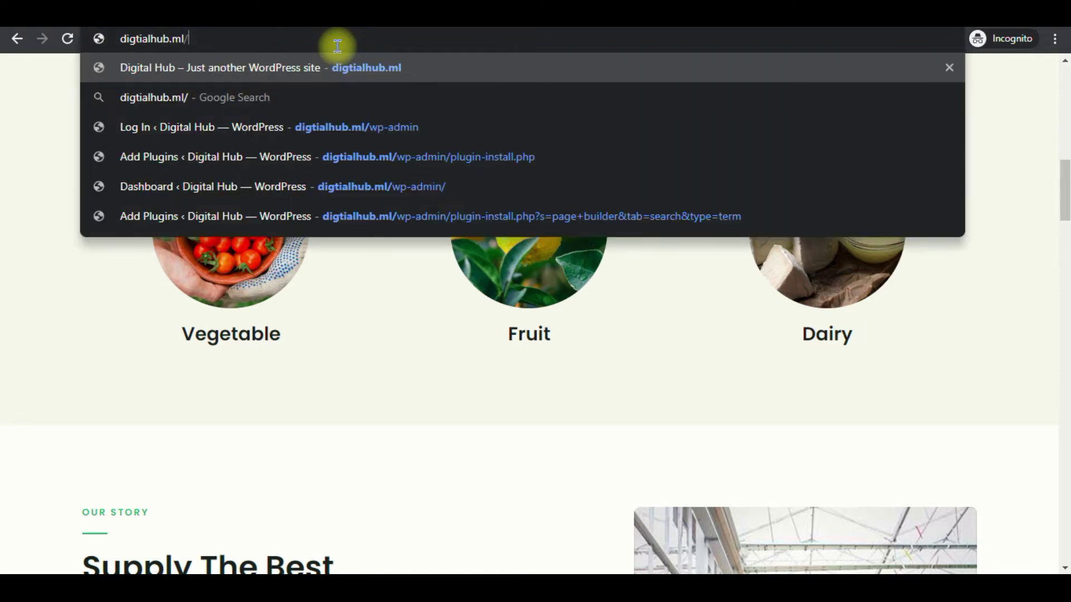
pyautogui.write('wp-')
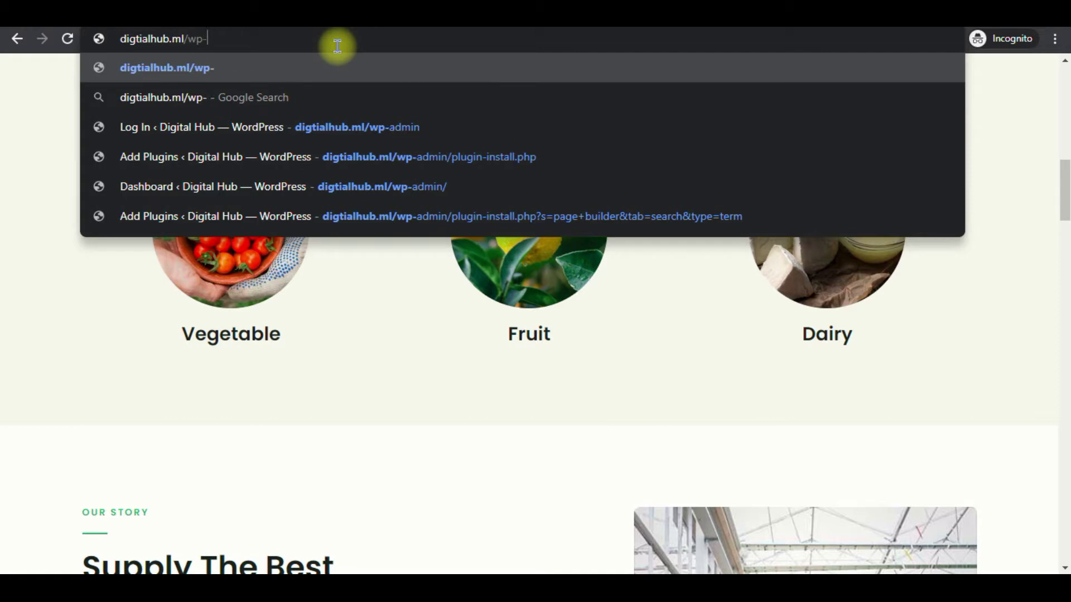
pyautogui.write('admin')
pyautogui.press('Return')
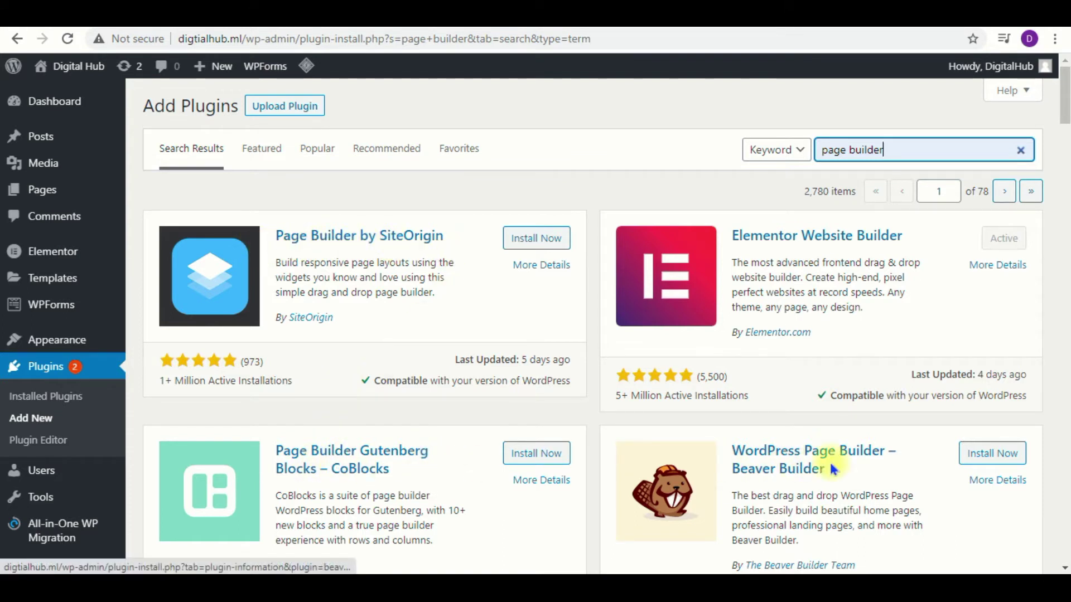
# Step: Review the page builder plugins, and from the list of site pages open Home for editing with Elementor in a new tab
pyautogui.scroll(-3, 841, 480)
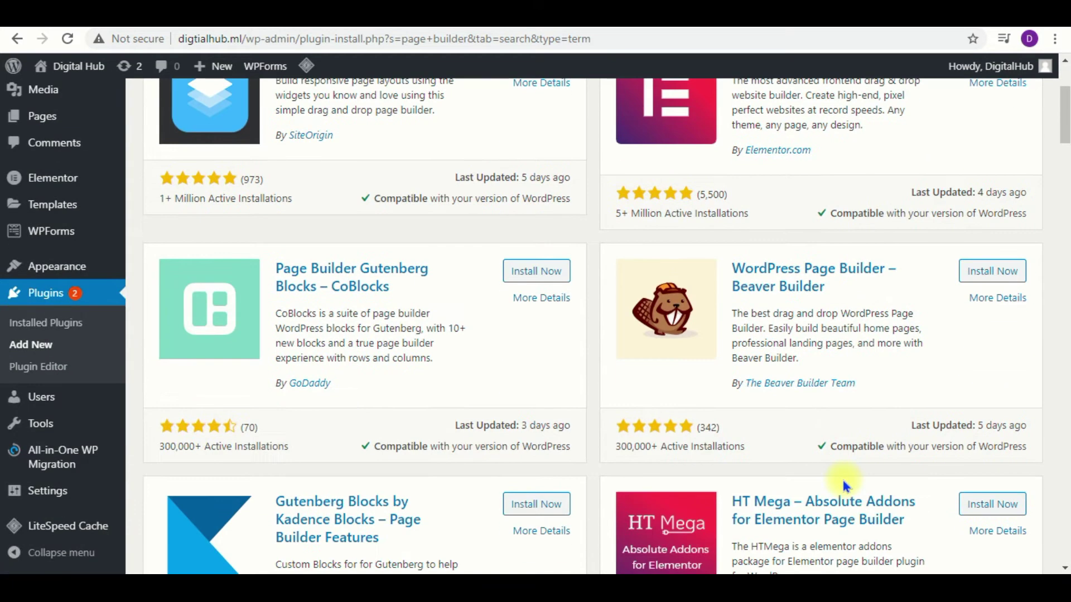
pyautogui.scroll(3, 838, 475)
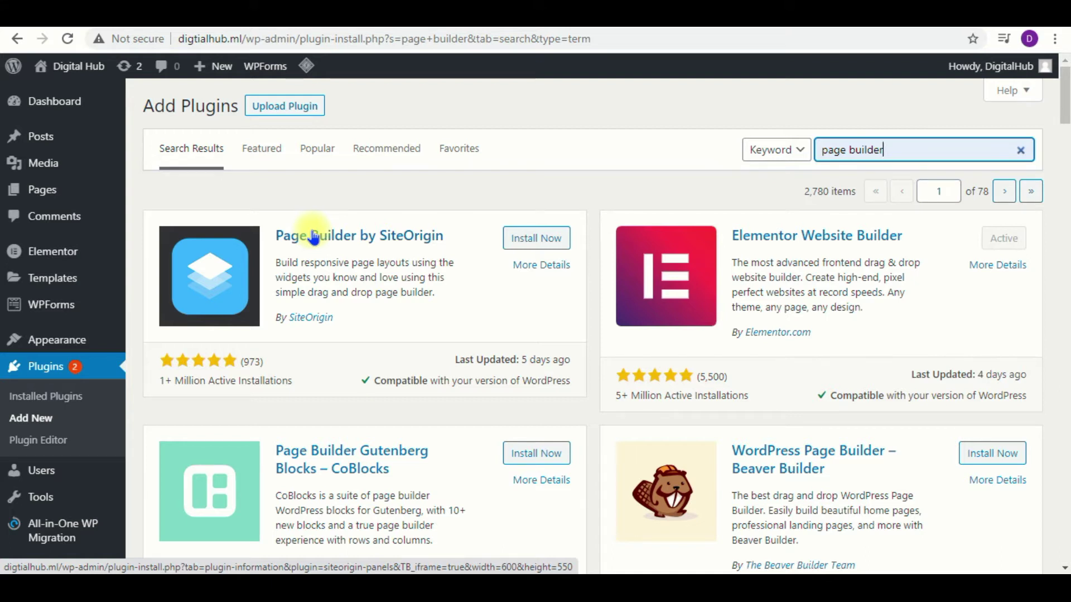
pyautogui.click(31, 189)
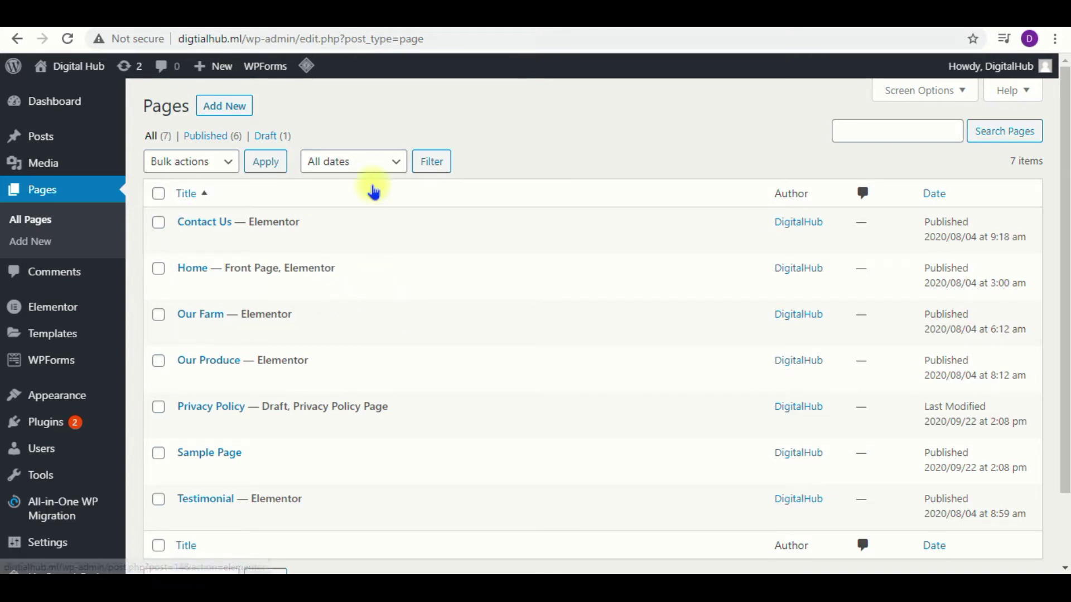
pyautogui.rightClick(374, 290)
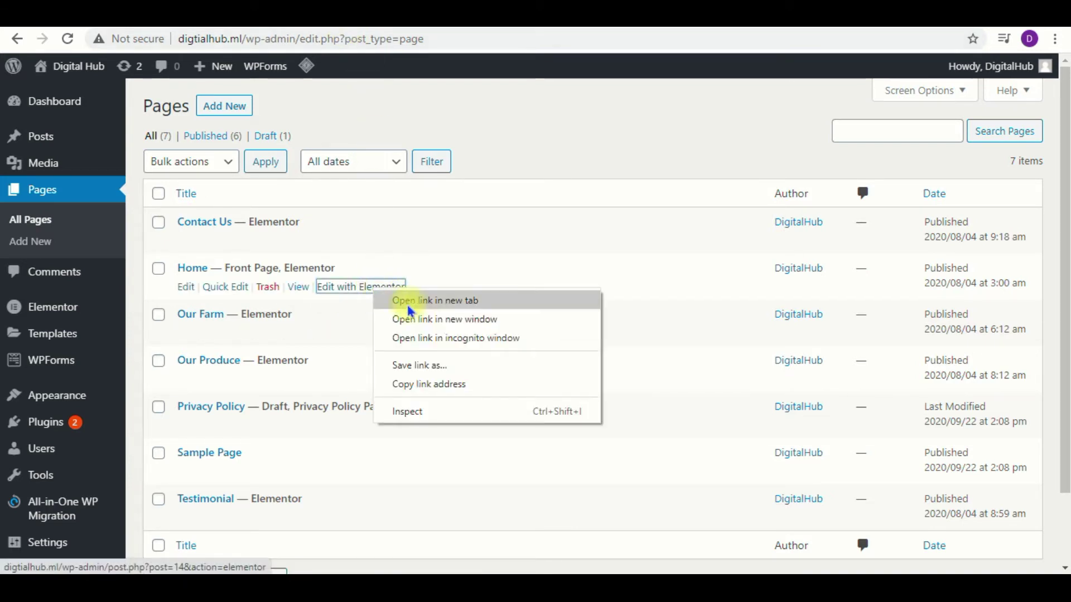
# Step: Replace the hero section's paragraph with "This is a simple text just to show you..."
pyautogui.scroll(-2, 363, 81)
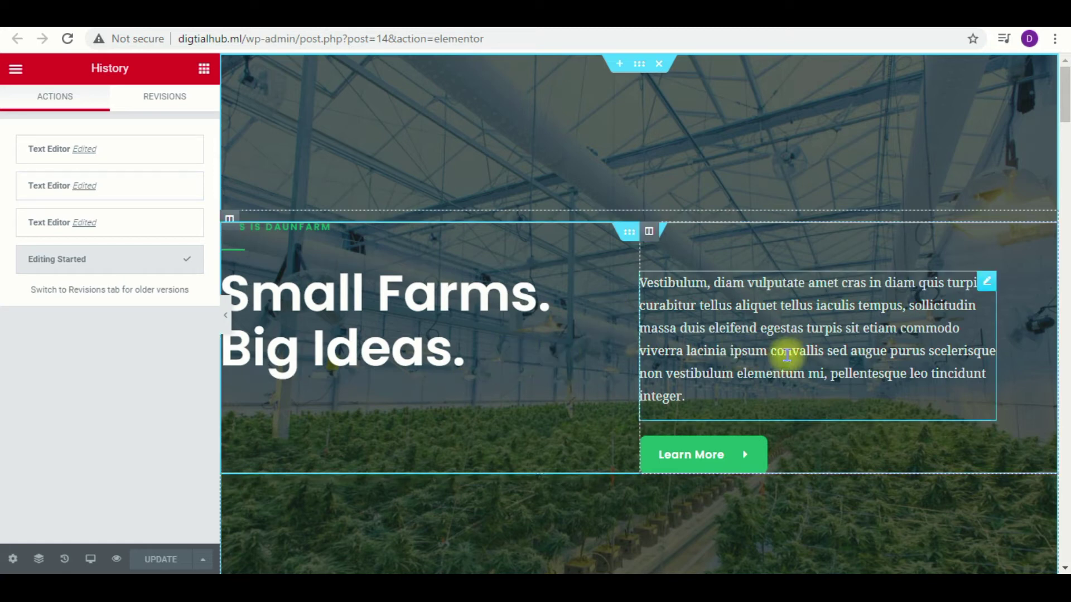
pyautogui.click(822, 376)
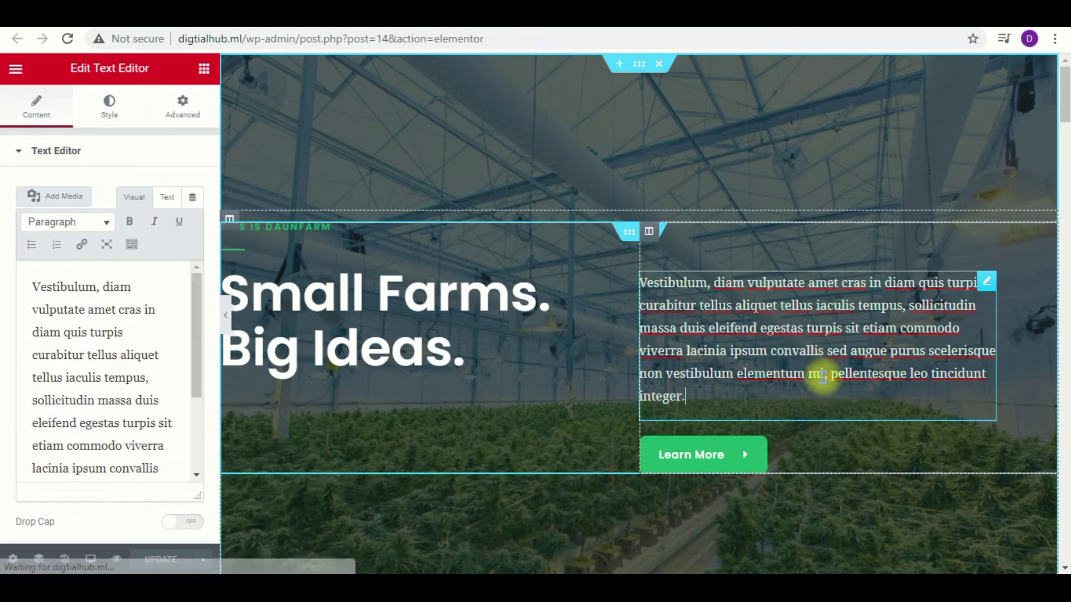
pyautogui.click(987, 283)
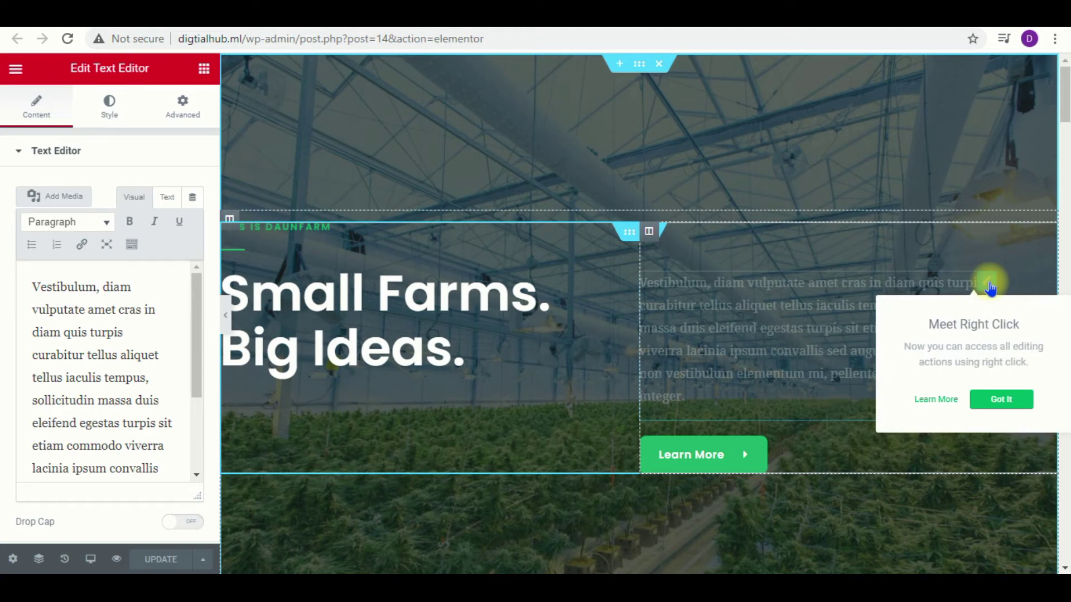
pyautogui.click(159, 467)
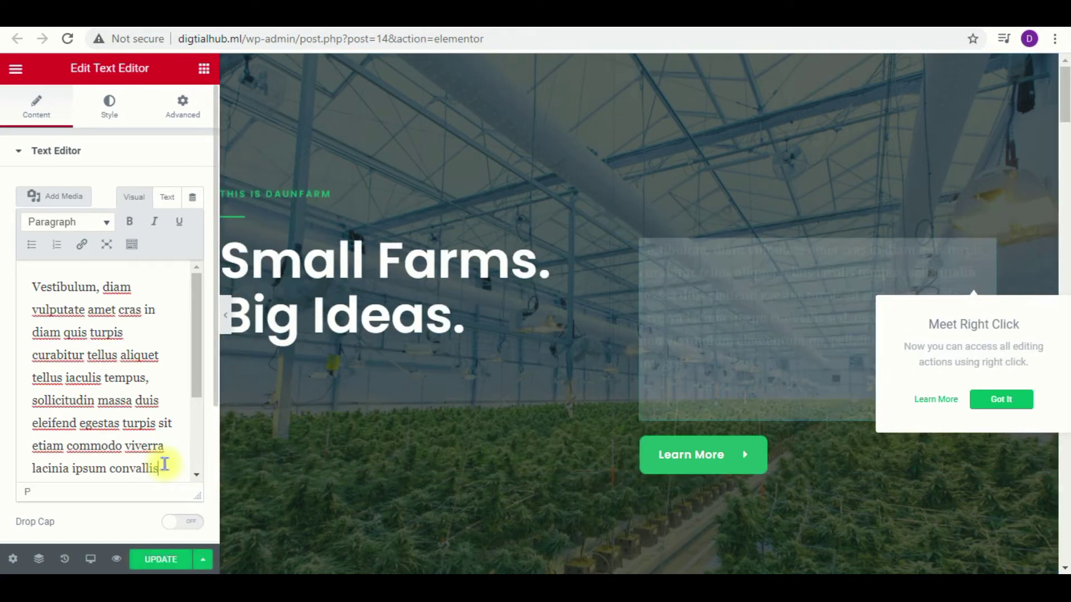
pyautogui.hotkey('ctrl', 'a')
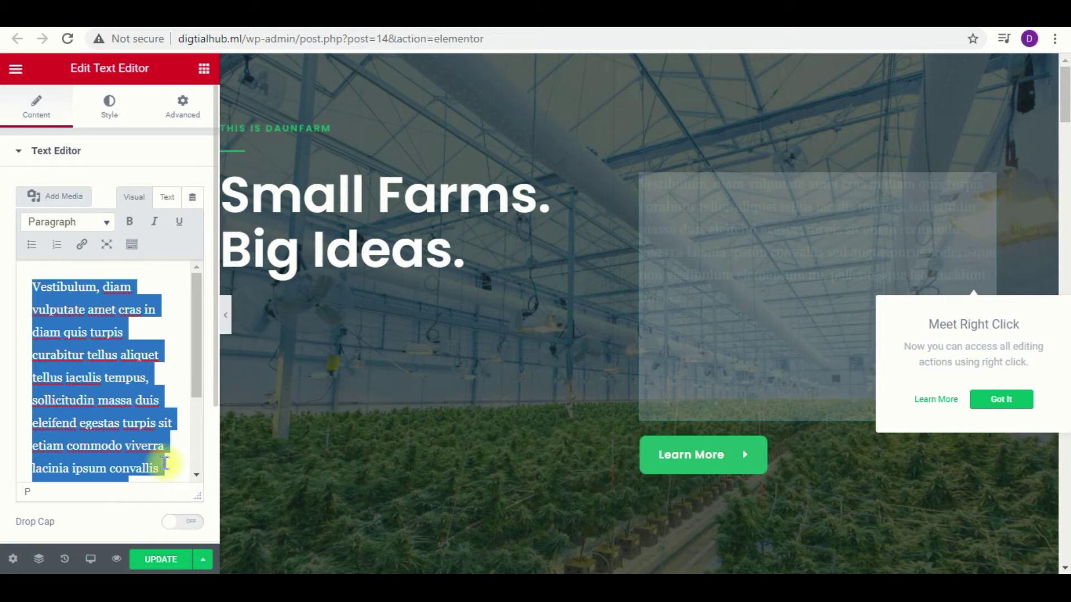
pyautogui.write('This')
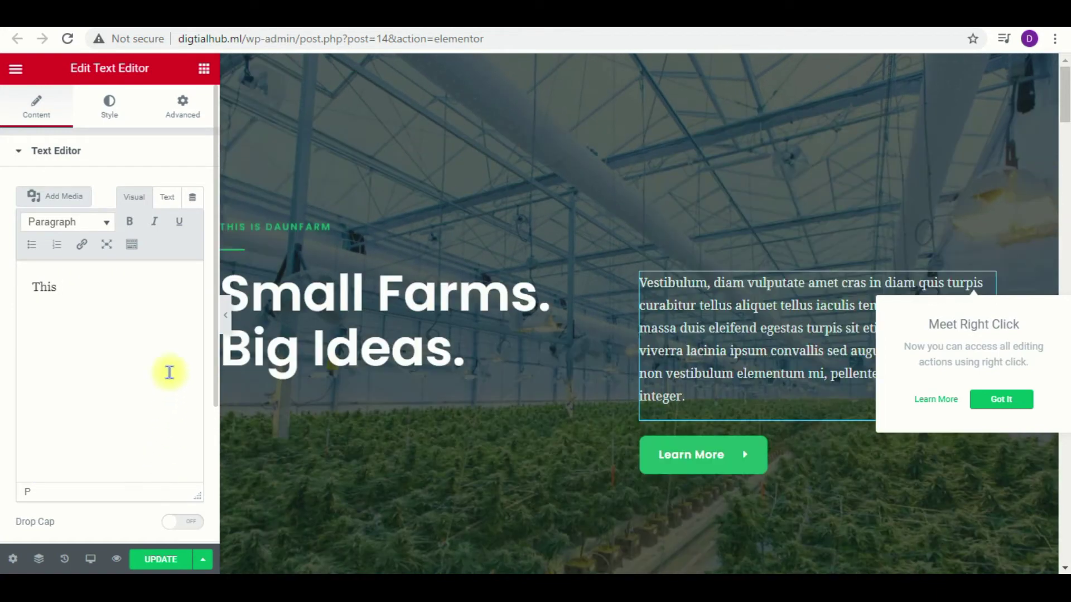
pyautogui.write(' is an')
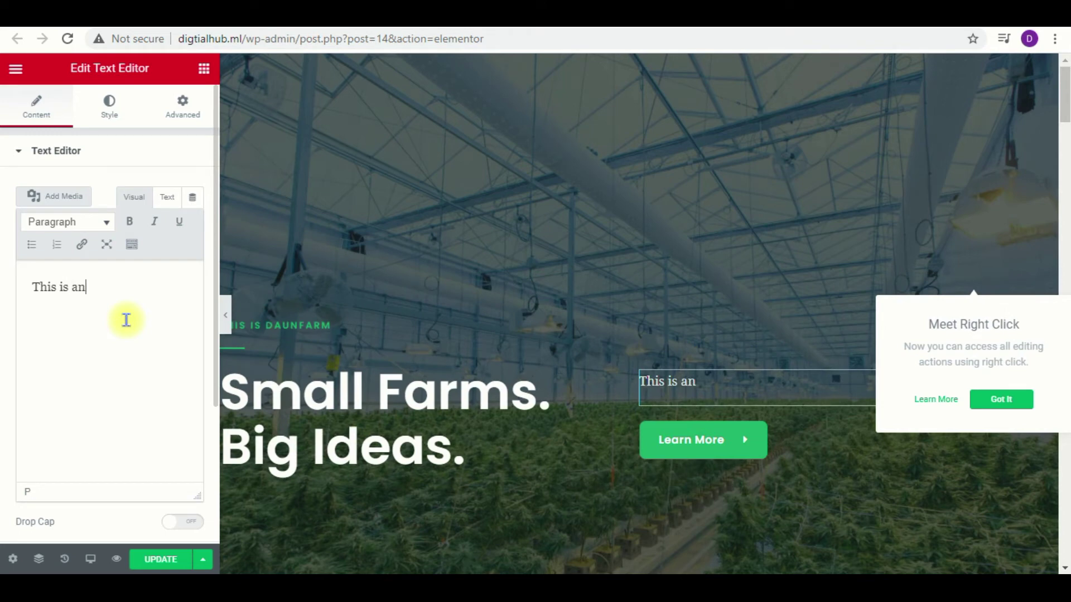
pyautogui.press('BackSpace')
pyautogui.write('simple text')
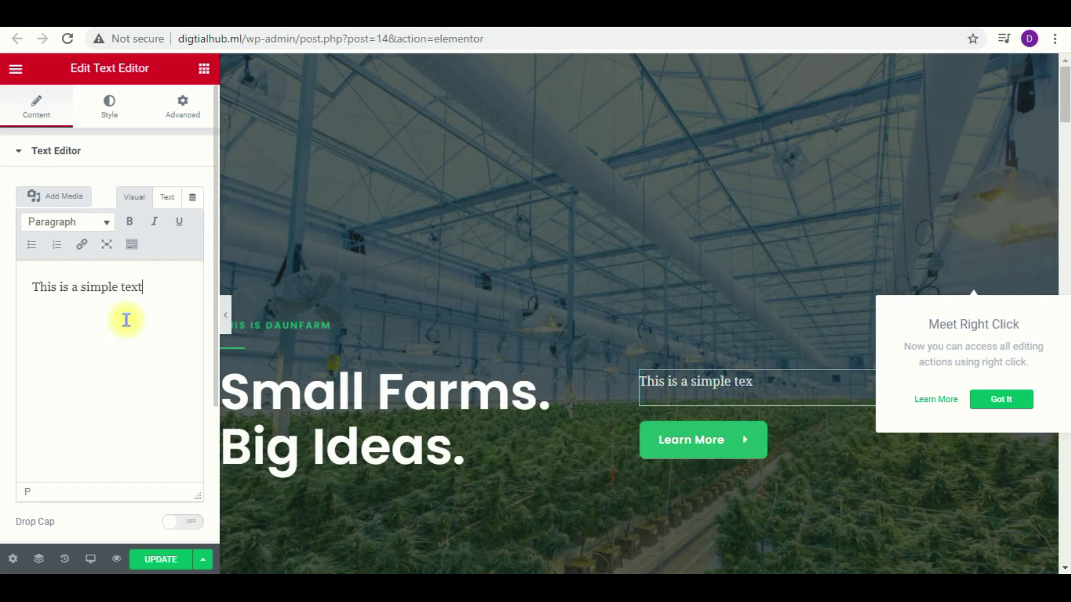
pyautogui.write(' just to show you...')
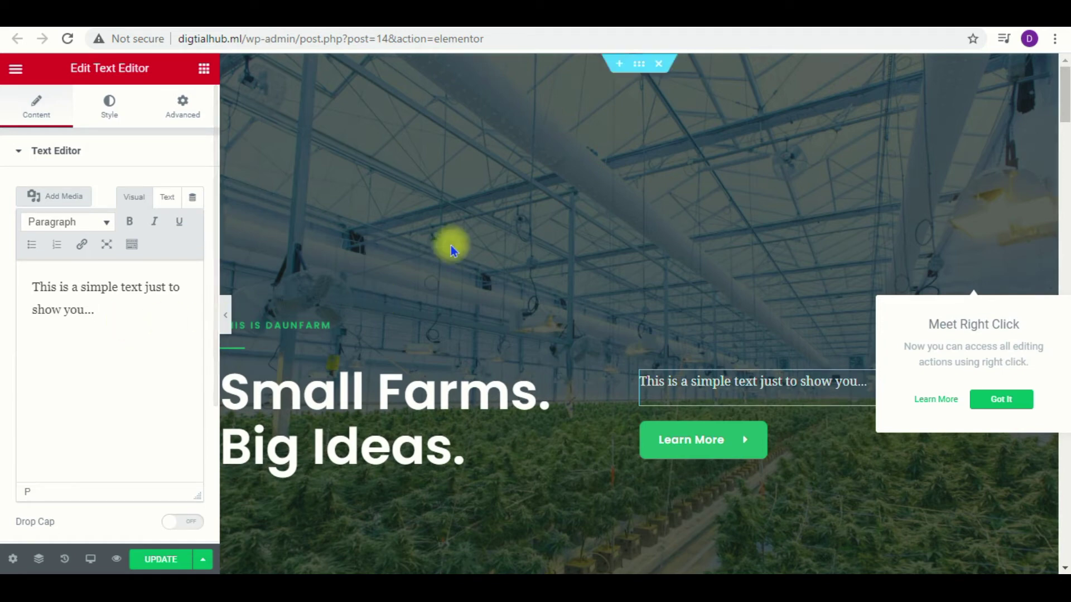
# Step: Replace the hero heading's title with "The way you want you can build it."
pyautogui.click(571, 438)
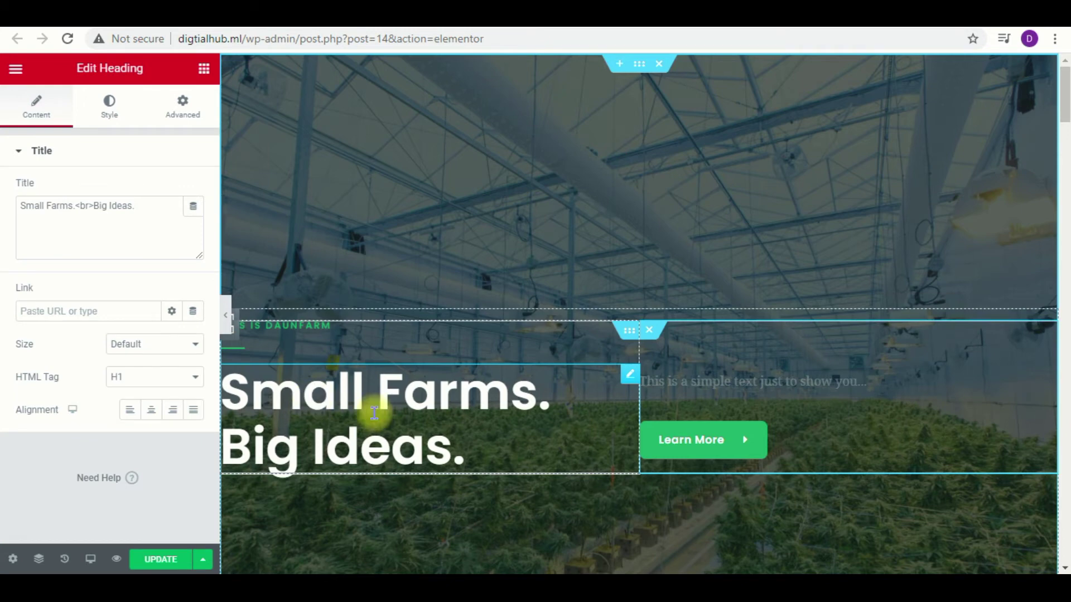
pyautogui.moveTo(93, 206); pyautogui.dragTo(22, 205)
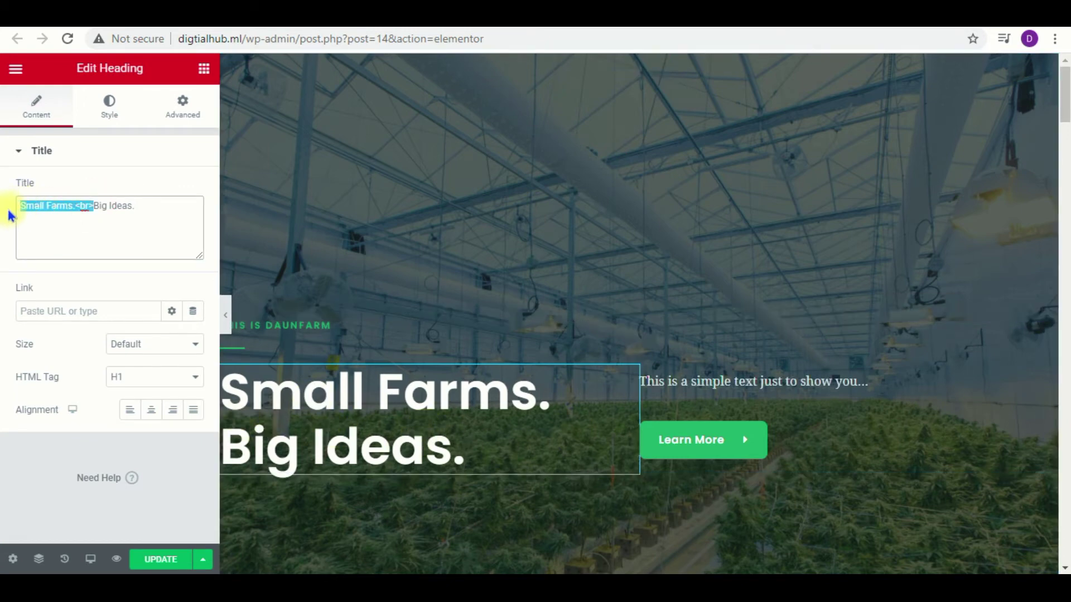
pyautogui.press('BackSpace')
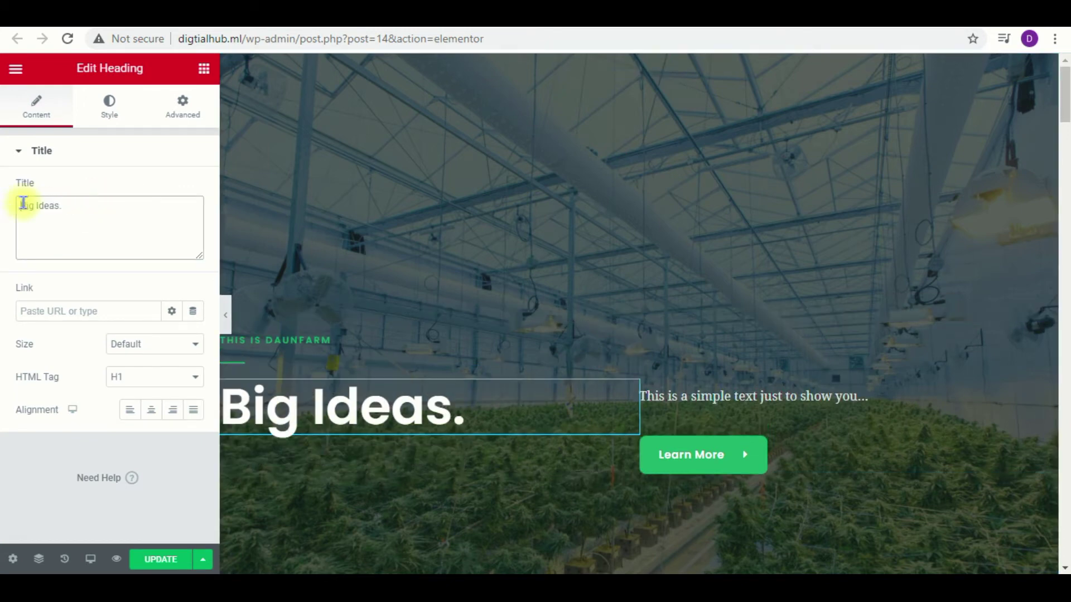
pyautogui.tripleClick(23, 204)
pyautogui.write('The way')
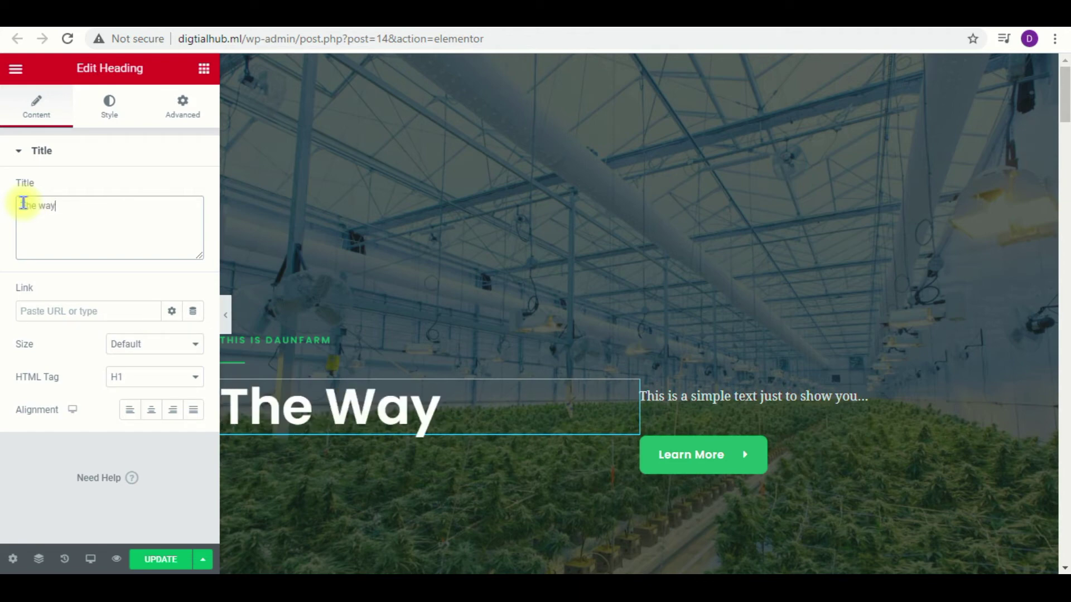
pyautogui.write(' you want you can ')
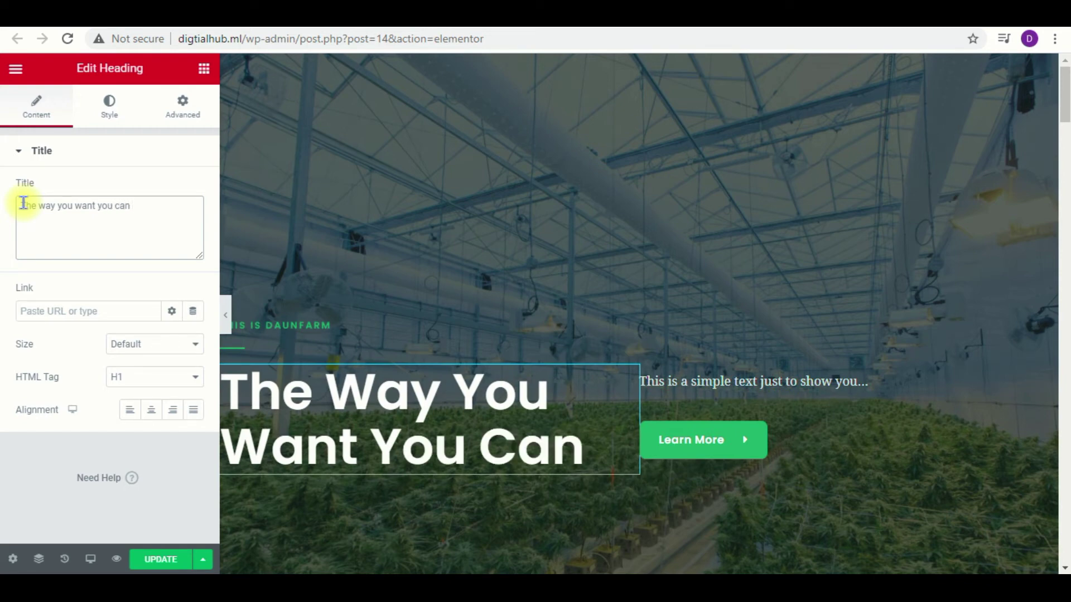
pyautogui.write('build it')
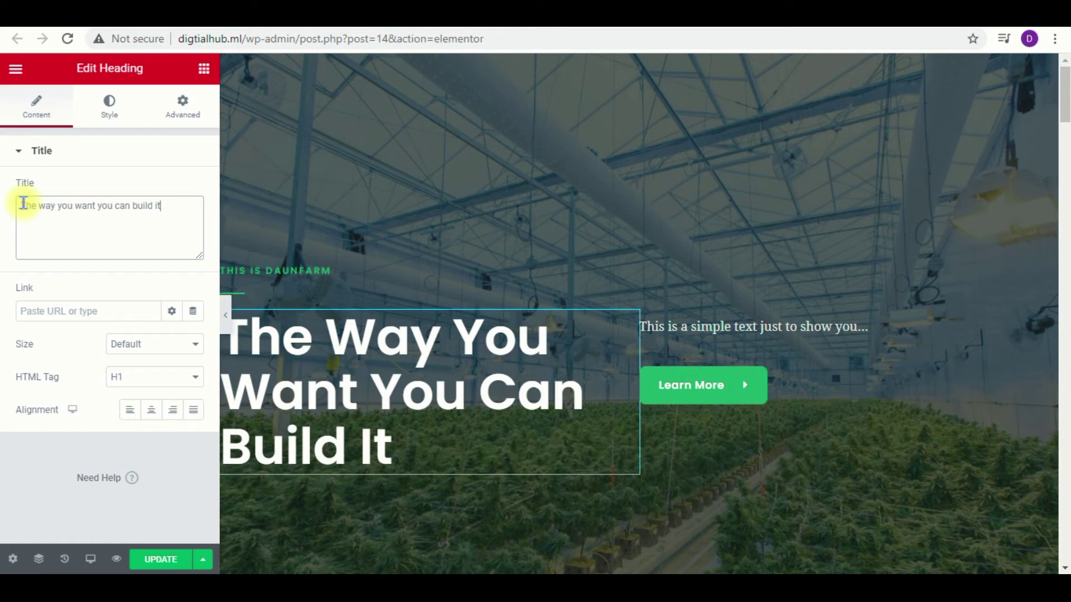
pyautogui.write('.')
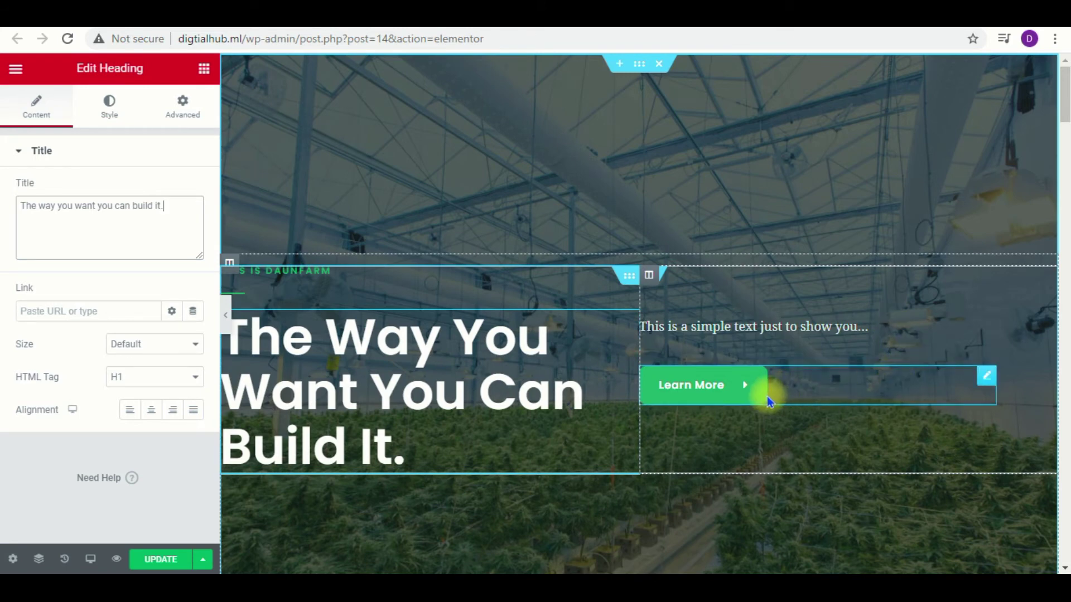
# Step: Change the text of the hero section's Learn More button to "Buy Now"
pyautogui.click(987, 381)
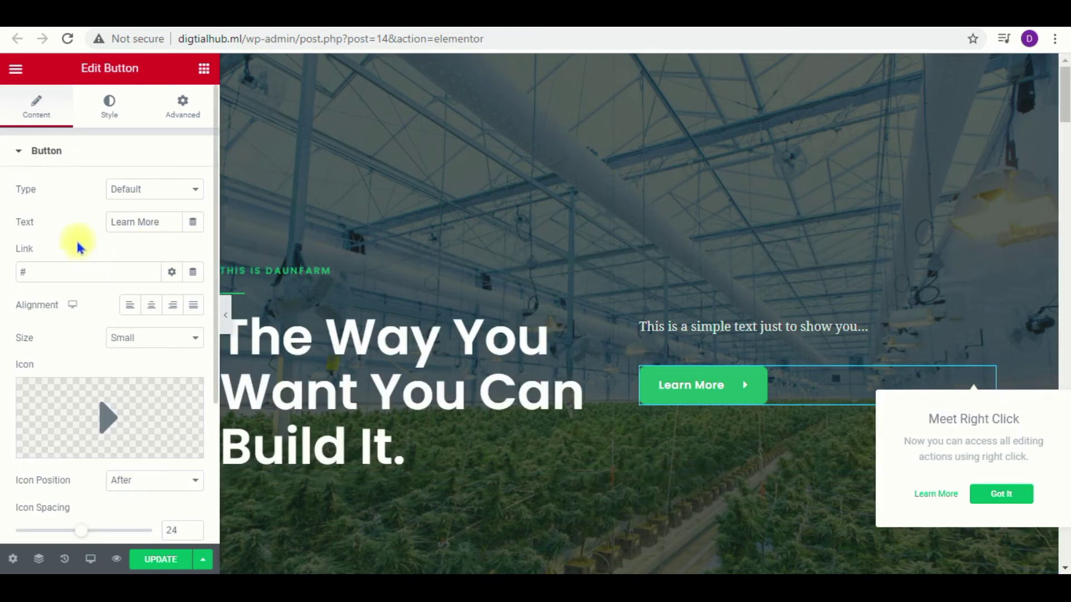
pyautogui.moveTo(162, 222); pyautogui.dragTo(96, 223)
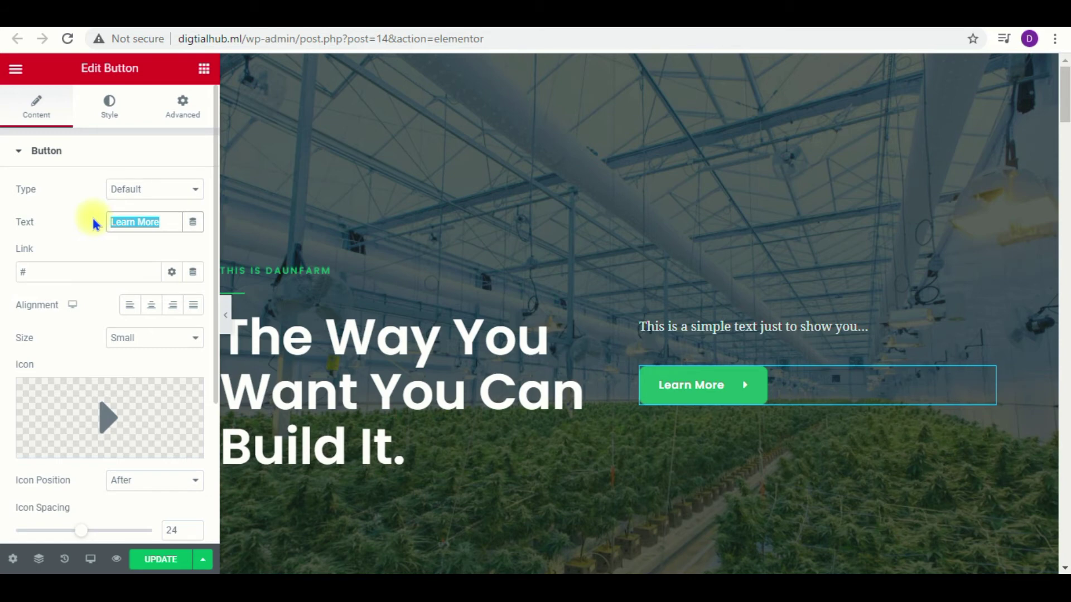
pyautogui.write('BUy')
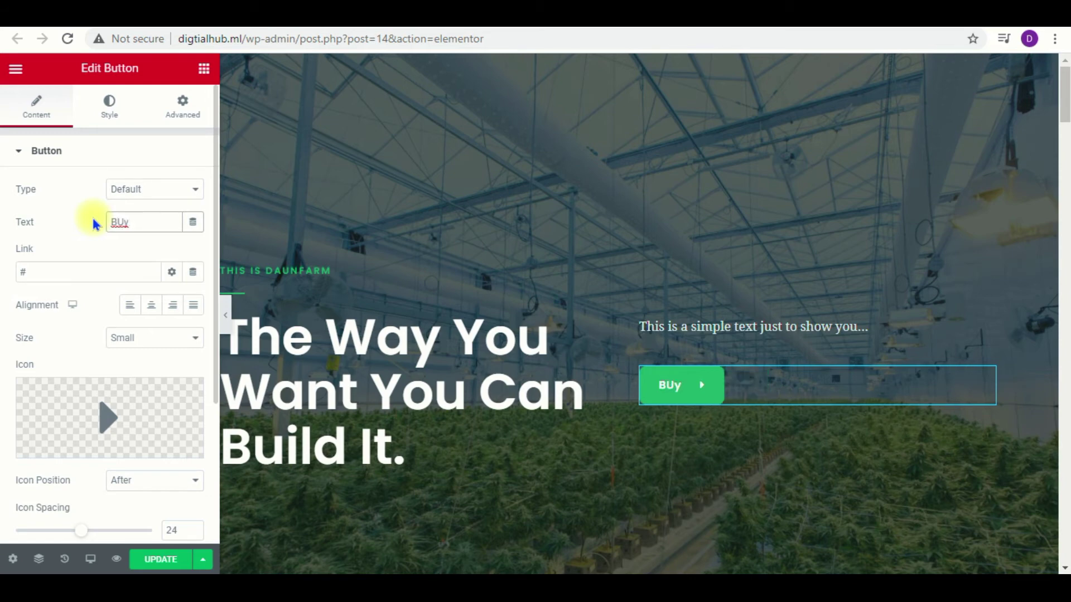
pyautogui.press('BackSpace')
pyautogui.press('BackSpace')
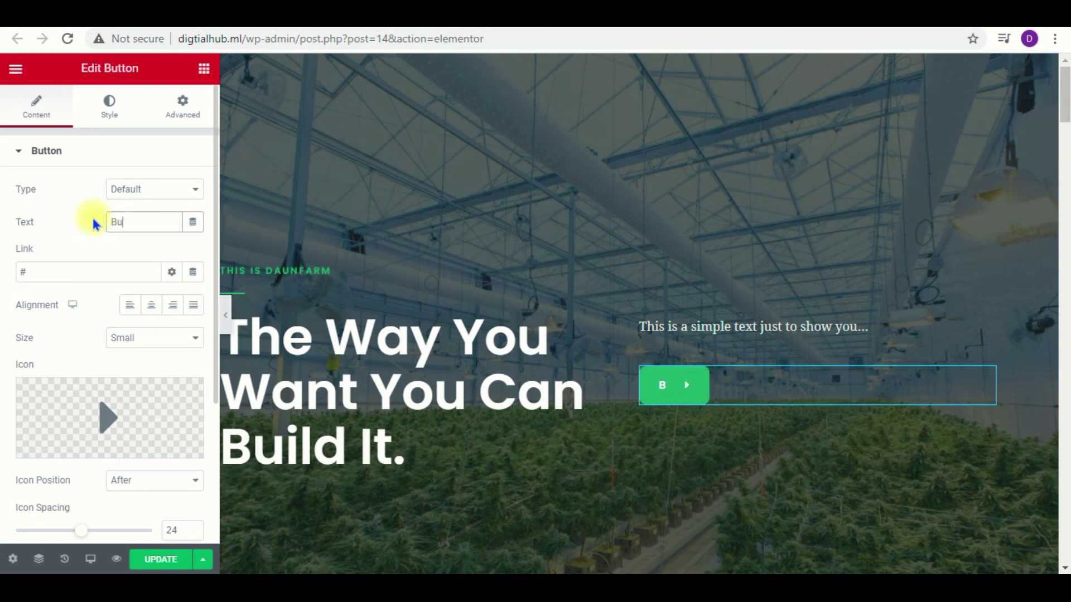
pyautogui.write('uy NOw')
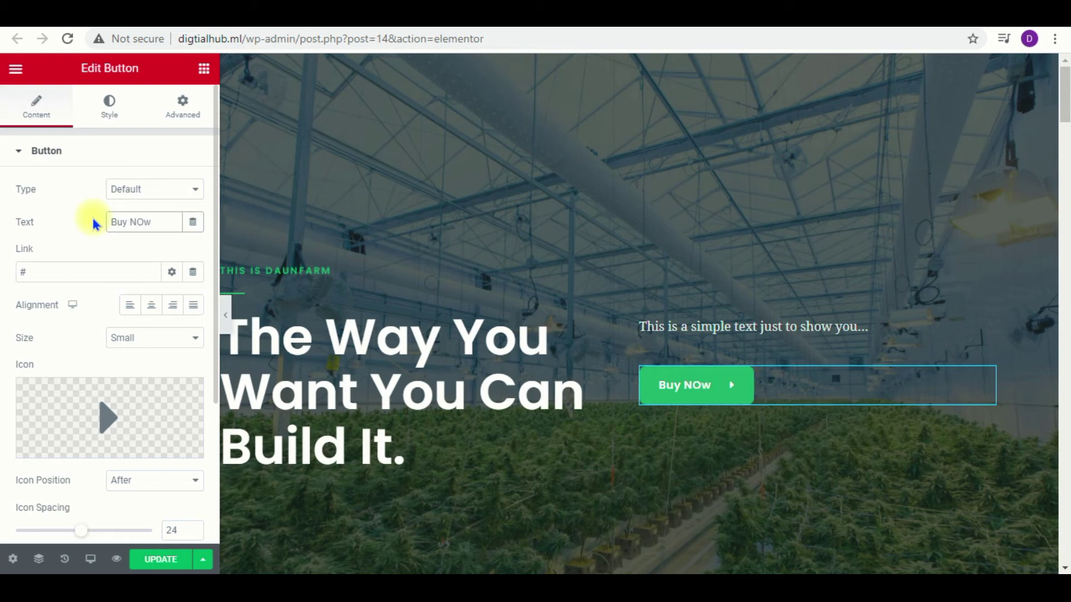
pyautogui.press('Left')
pyautogui.press('Left')
pyautogui.press('Delete')
pyautogui.write('o')
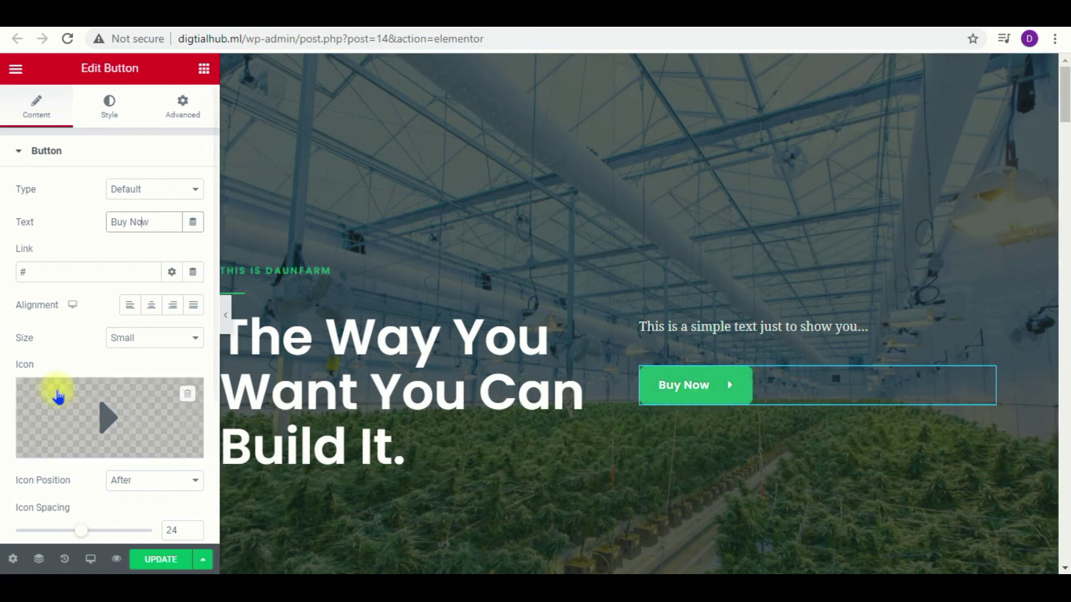
# Step: Centre-align the hero button and preview the page to check the edited heading, paragraph and button
pyautogui.click(152, 307)
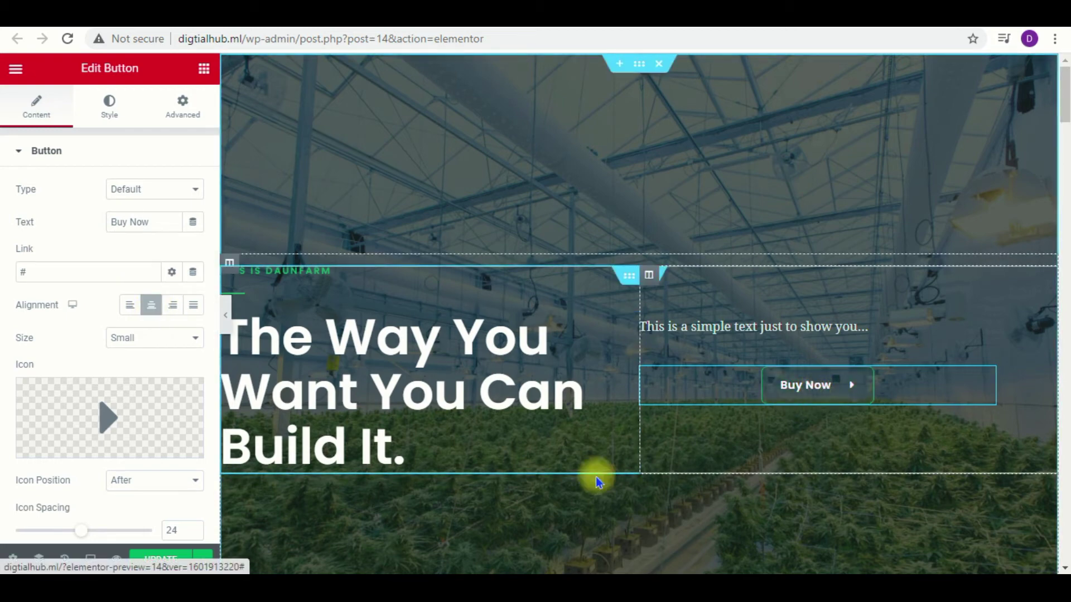
pyautogui.click(174, 310)
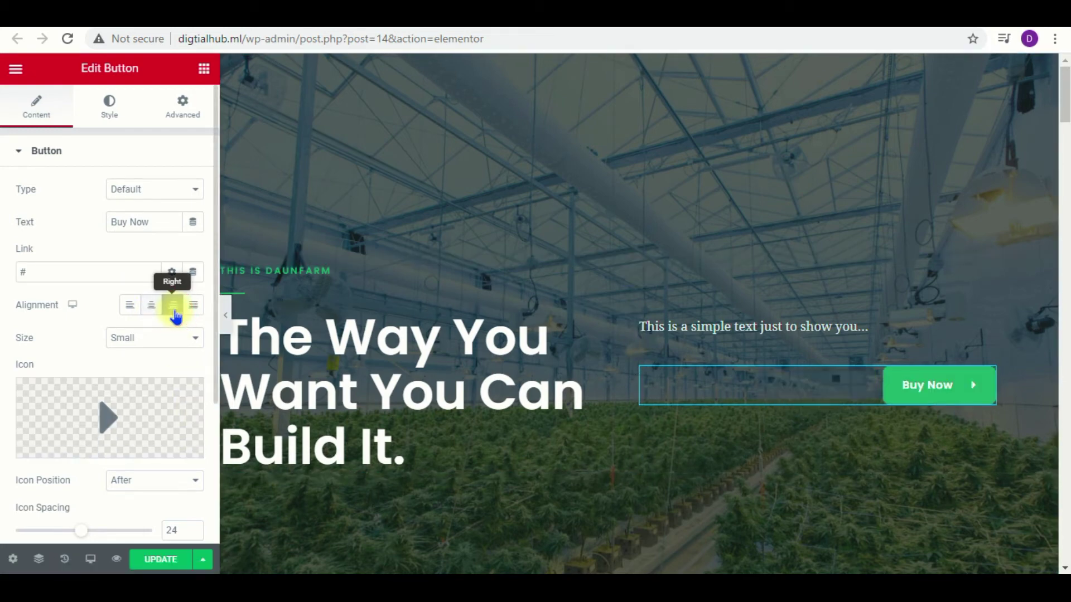
pyautogui.click(152, 315)
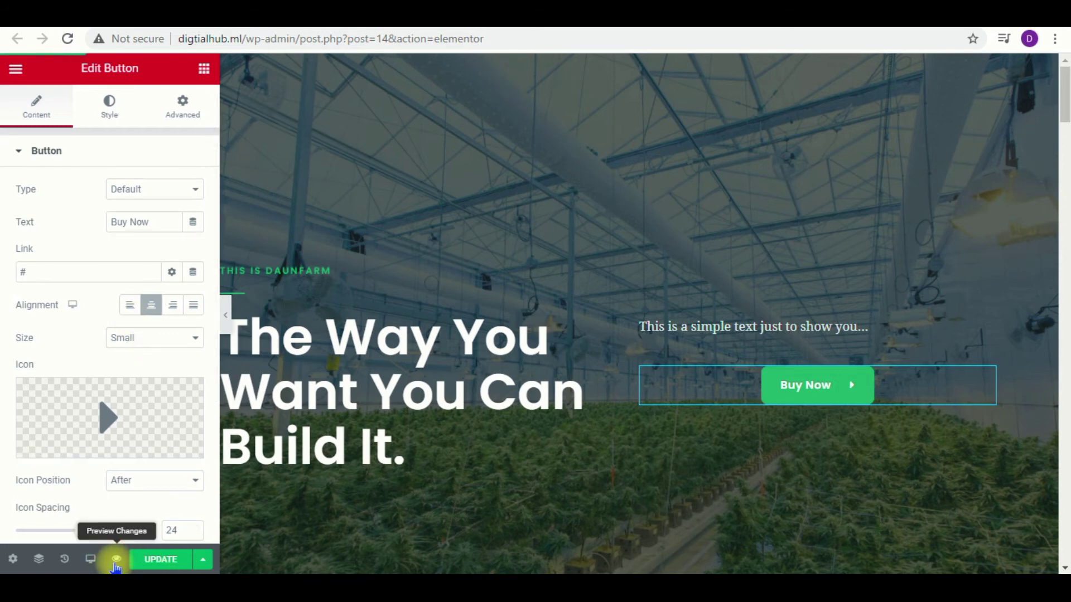
pyautogui.click(116, 559)
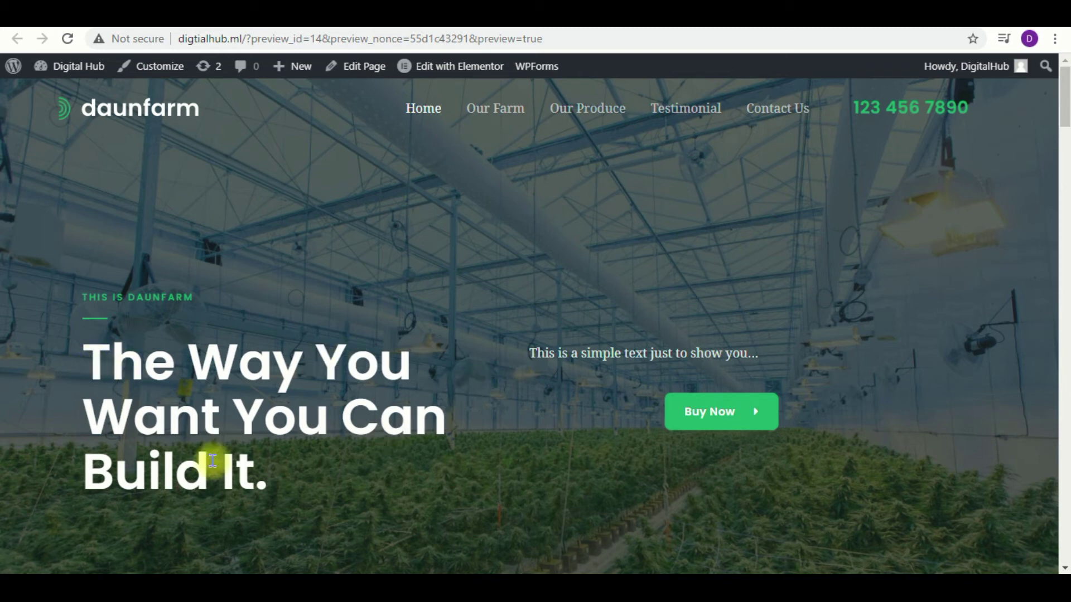
pyautogui.moveTo(535, 356); pyautogui.dragTo(732, 357)
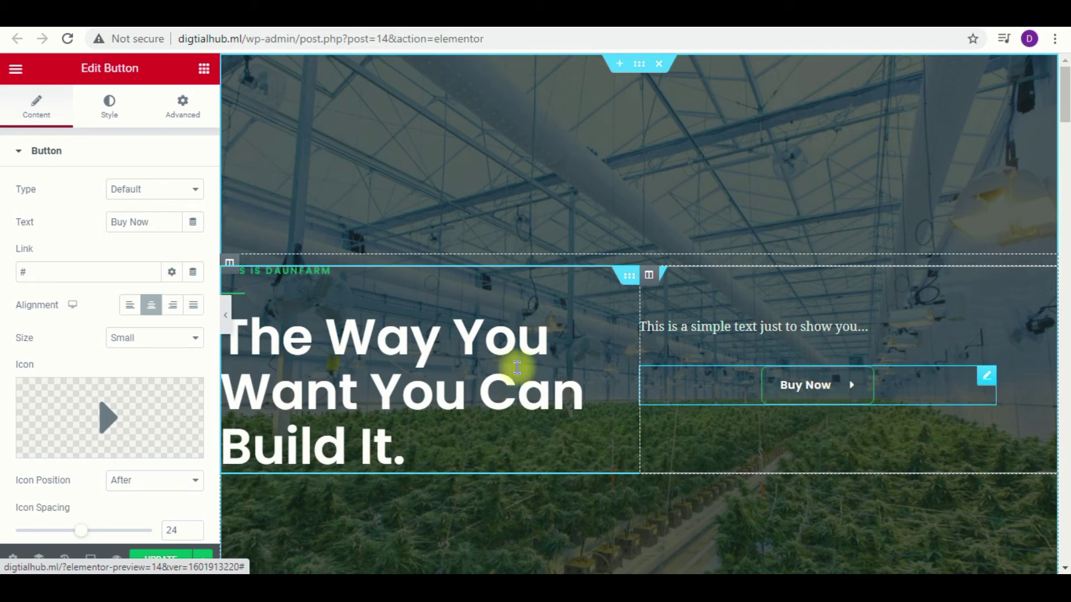
# Step: Link the hero button to youtube.com/watch?v=9QXty17xFak, copied from the open YouTube video, and update the page
pyautogui.doubleClick(39, 271)
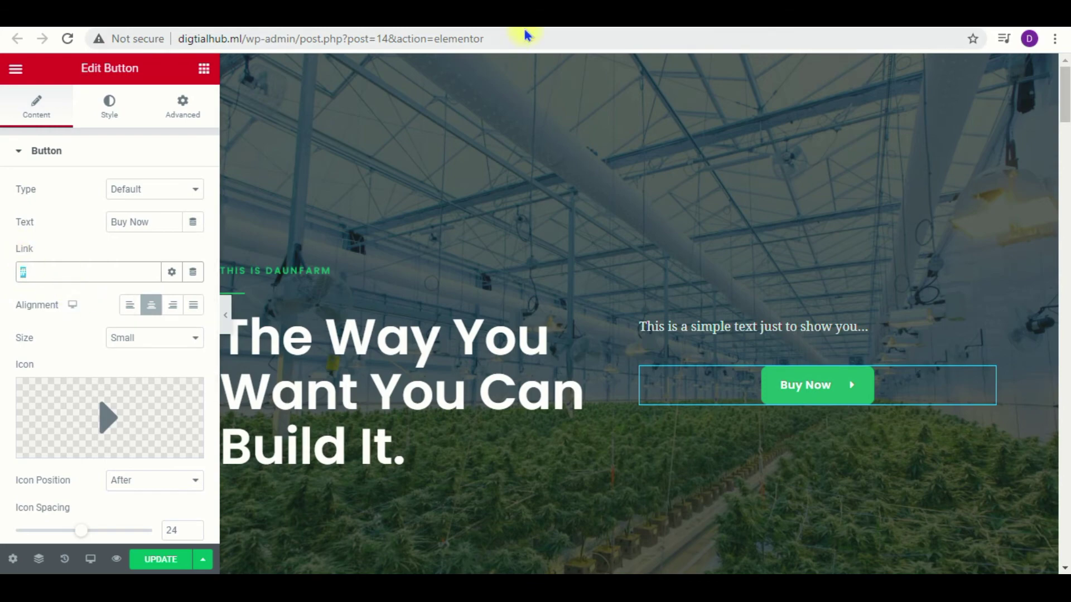
pyautogui.hotkey('ctrl', 'Tab')
pyautogui.click(367, 41)
pyautogui.hotkey('ctrl', 'c')
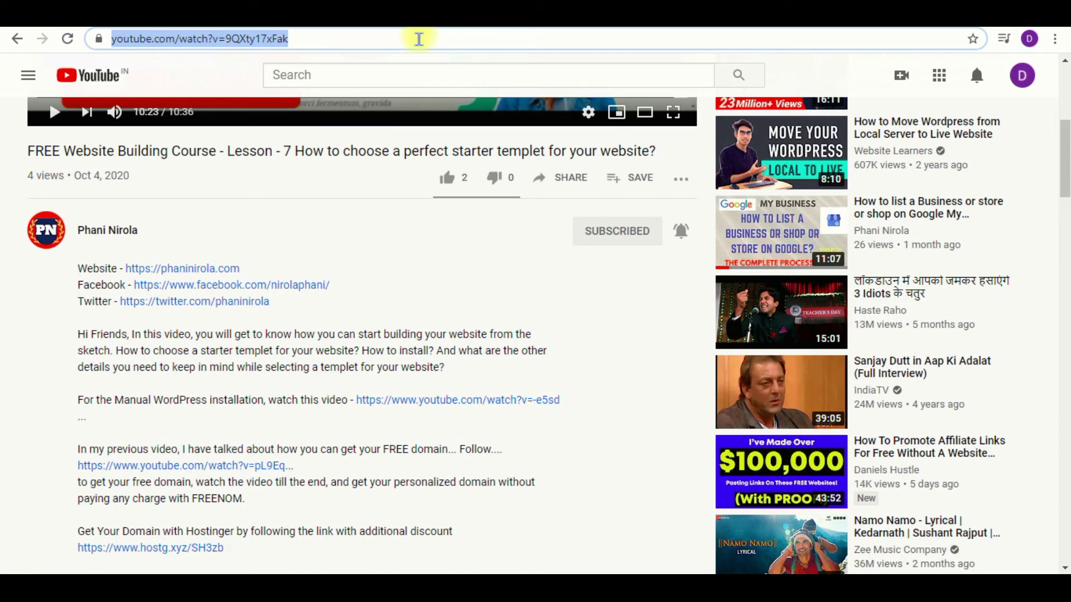
pyautogui.hotkey('ctrl', 'shift', 'Tab')
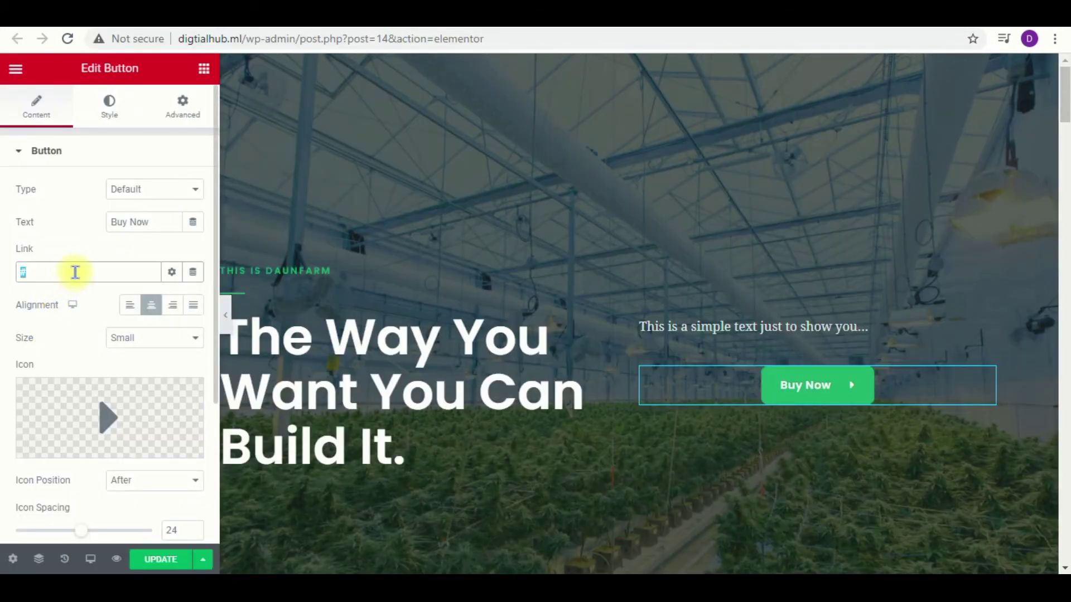
pyautogui.hotkey('ctrl', 'v')
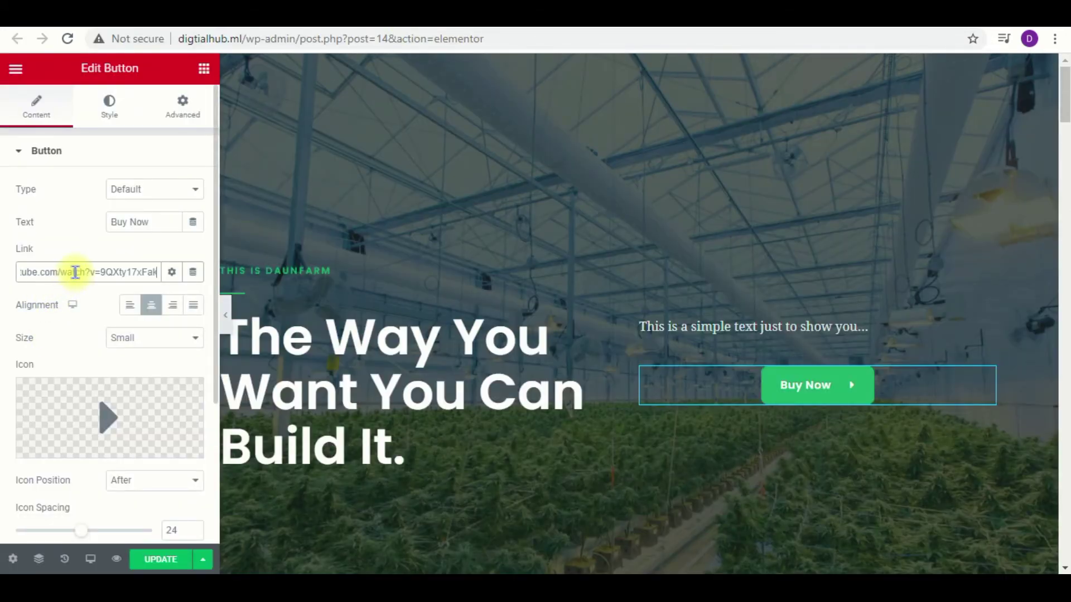
pyautogui.click(166, 564)
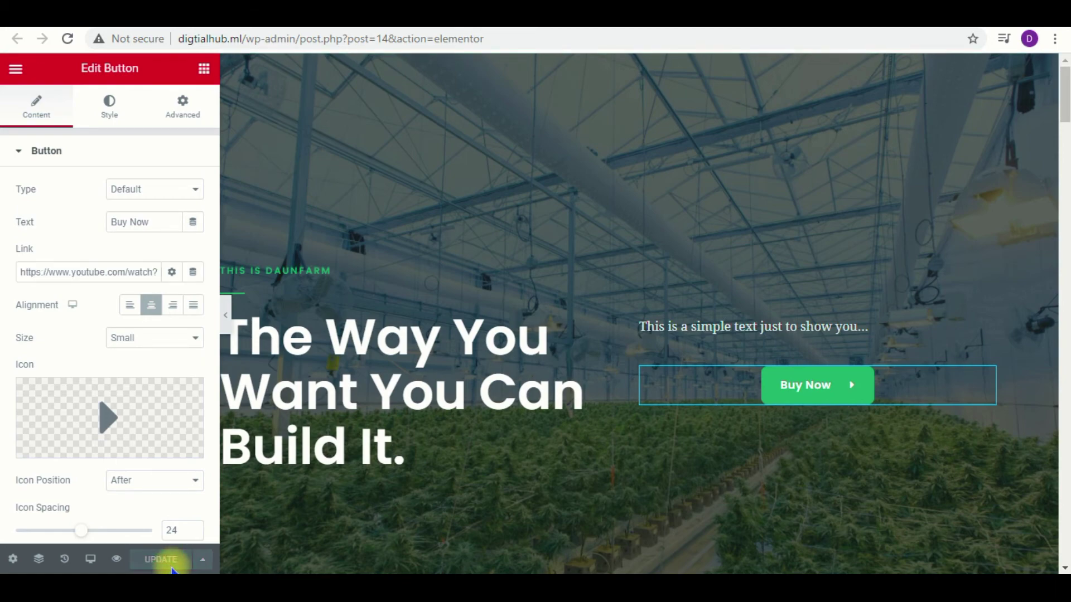
# Step: Test the Buy Now button's link on the page preview, and return to the Elementor editor
pyautogui.click(503, 24)
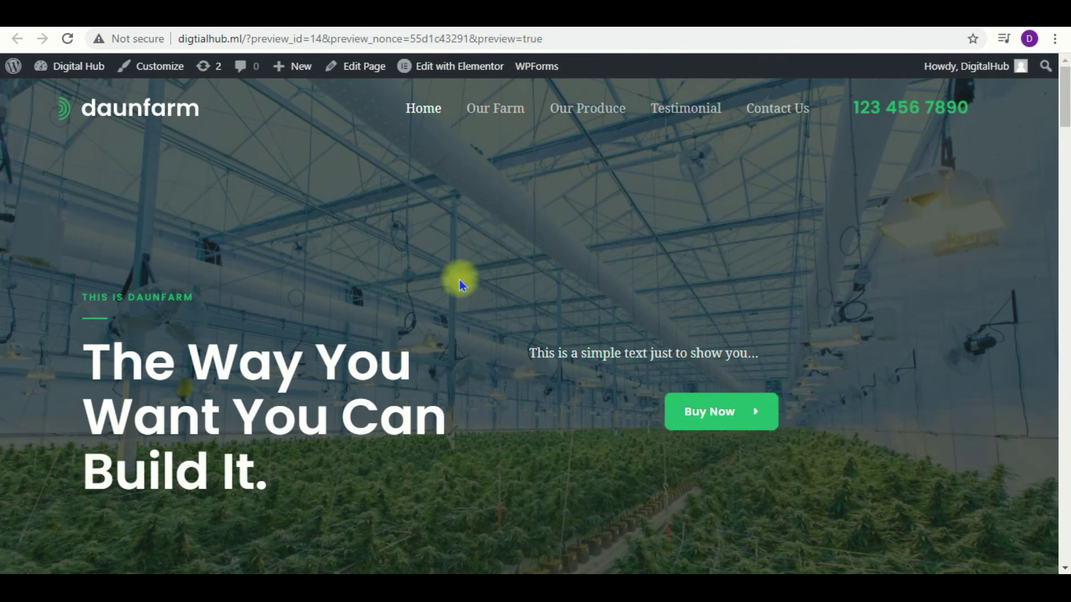
pyautogui.rightClick(715, 417)
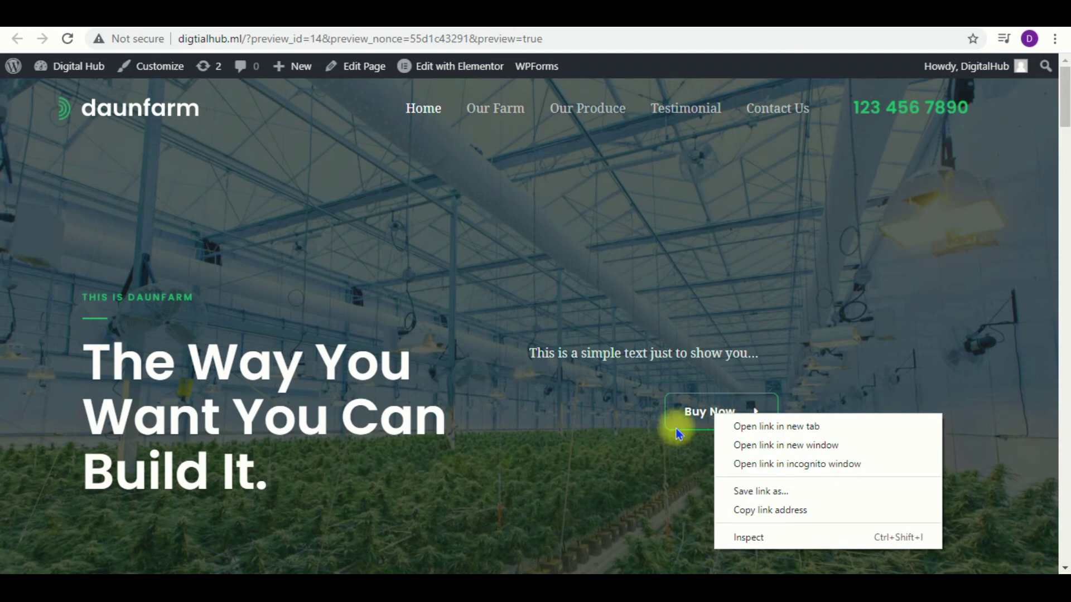
pyautogui.click(692, 413)
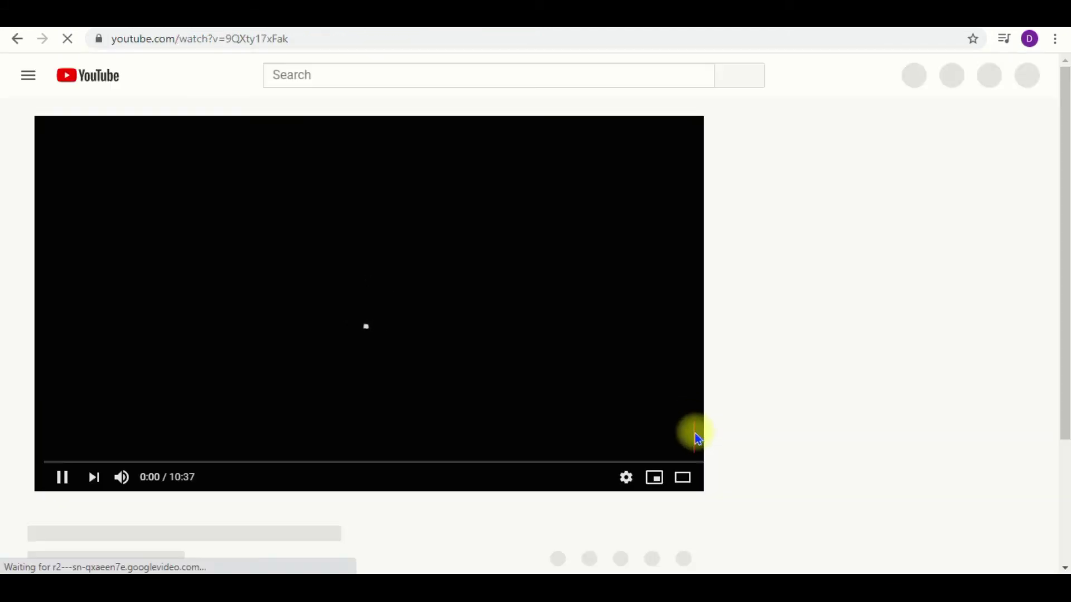
pyautogui.click(382, 18)
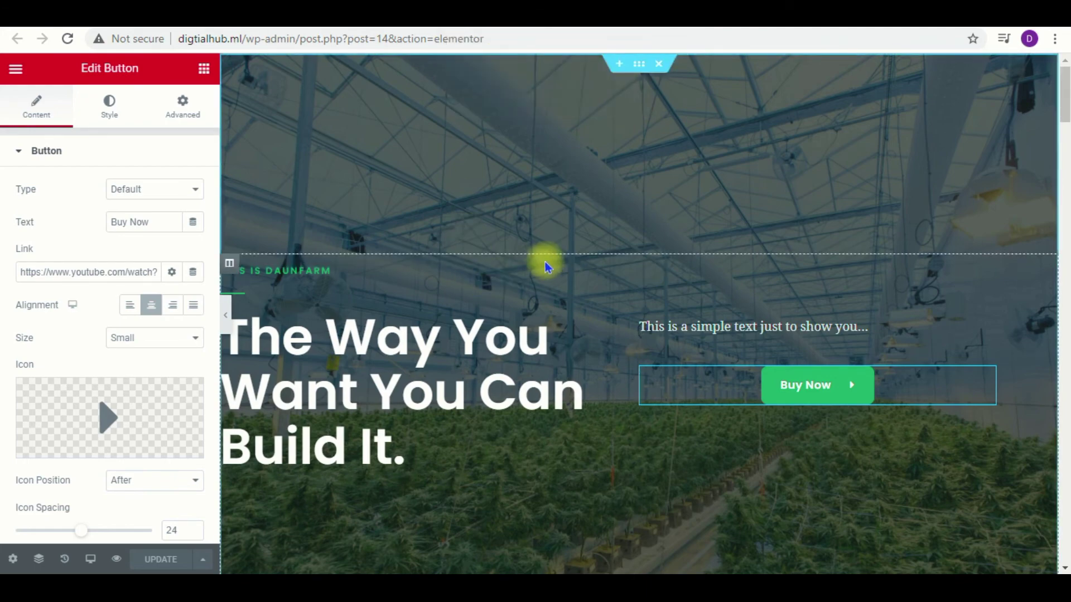
# Step: Open the social icons below the hero for editing and examine the Facebook item's link field and the other icon settings
pyautogui.scroll(-3, 731, 379)
pyautogui.scroll(-3, 731, 378)
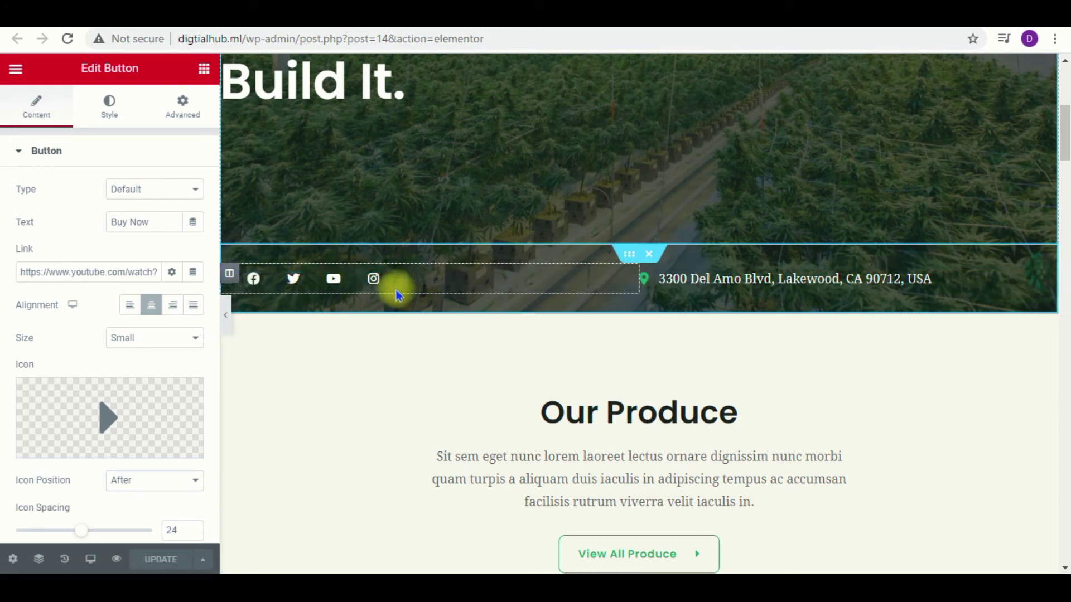
pyautogui.click(629, 284)
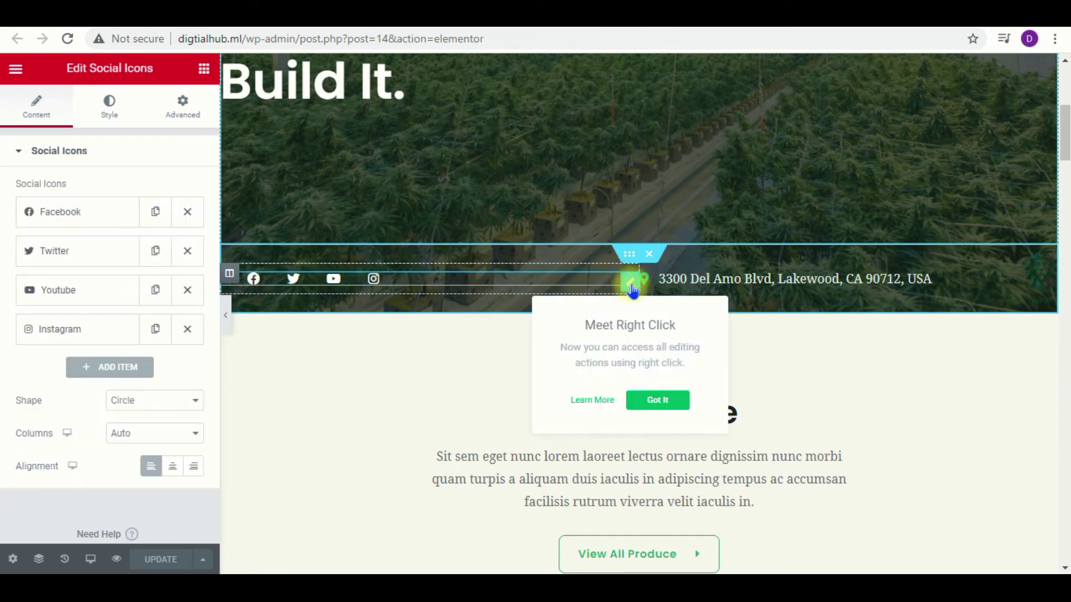
pyautogui.click(87, 214)
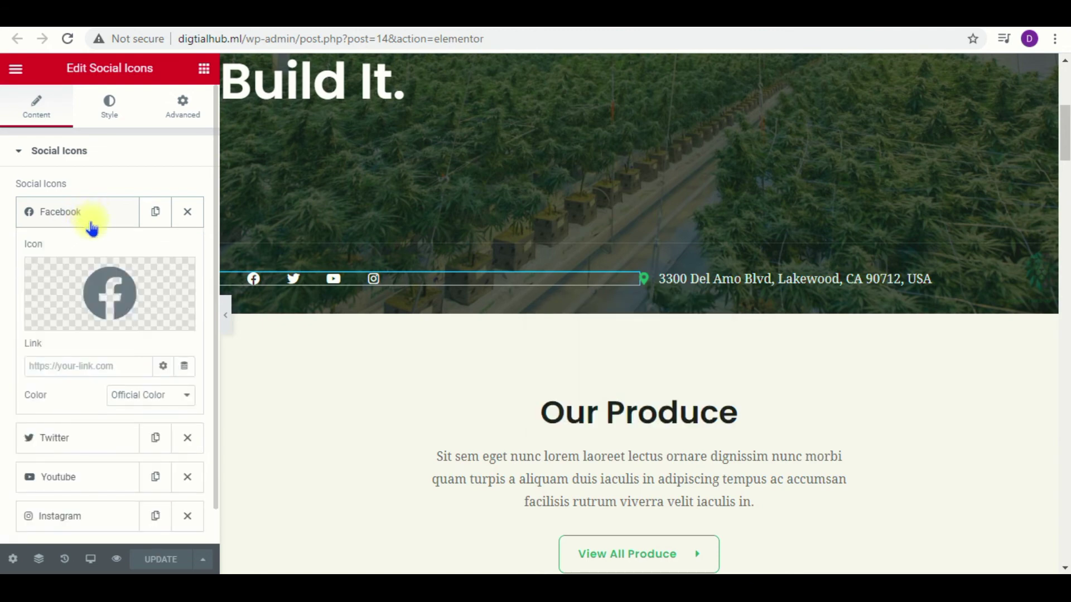
pyautogui.click(48, 367)
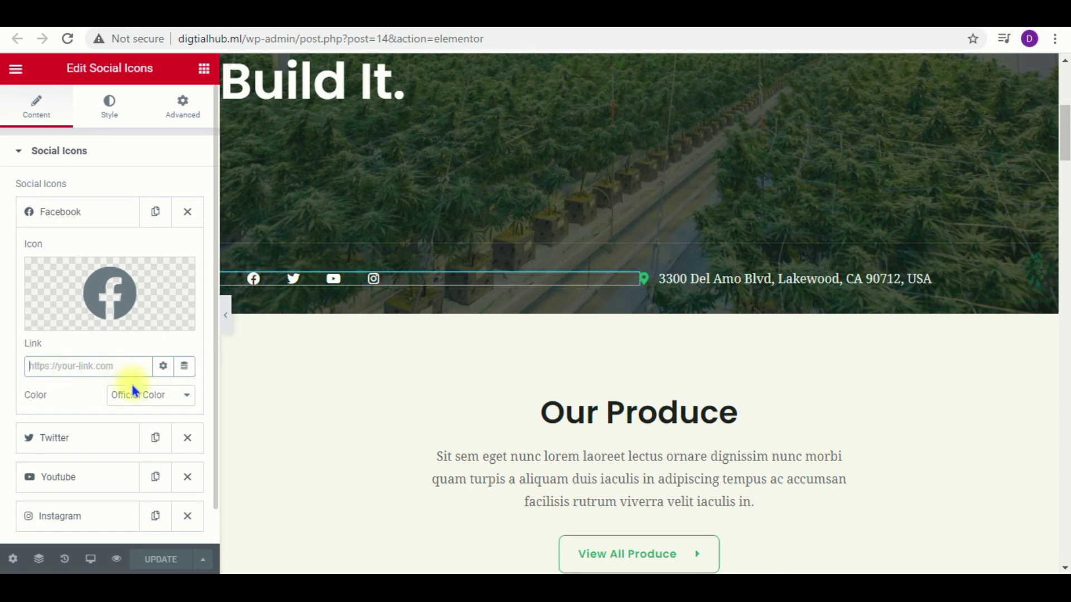
pyautogui.scroll(-3, 132, 390)
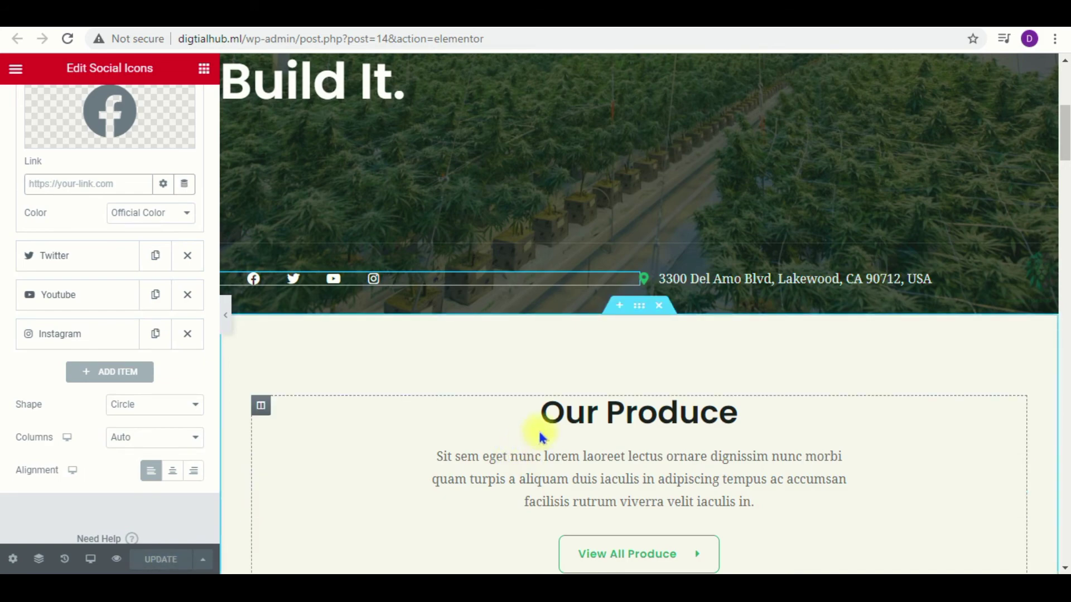
# Step: Remove the tomato image above the Vegetable heading in the Our Produce section
pyautogui.scroll(-3, 559, 416)
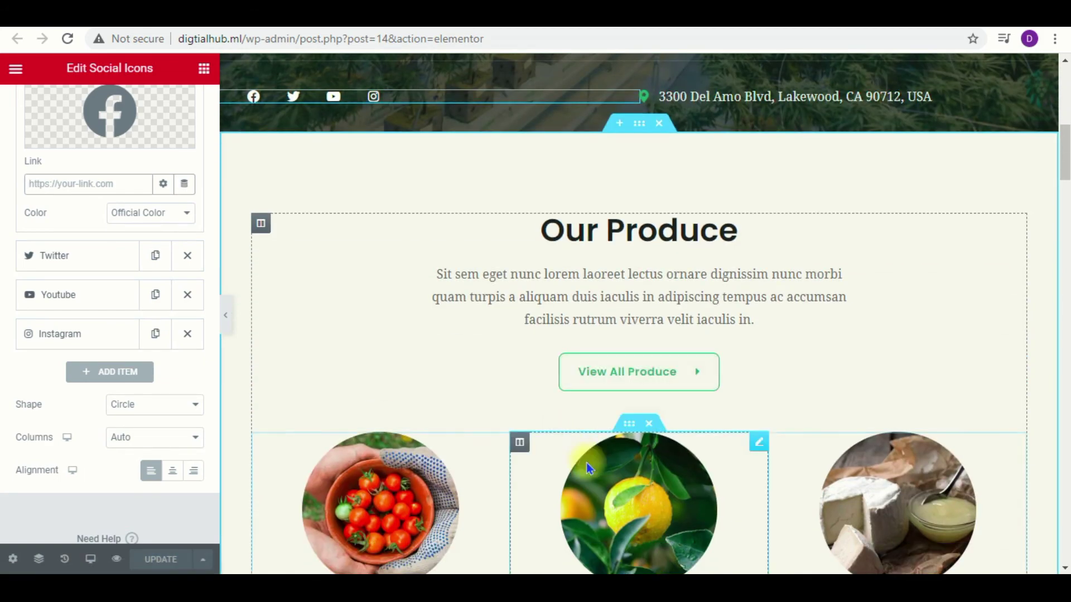
pyautogui.scroll(-3, 586, 446)
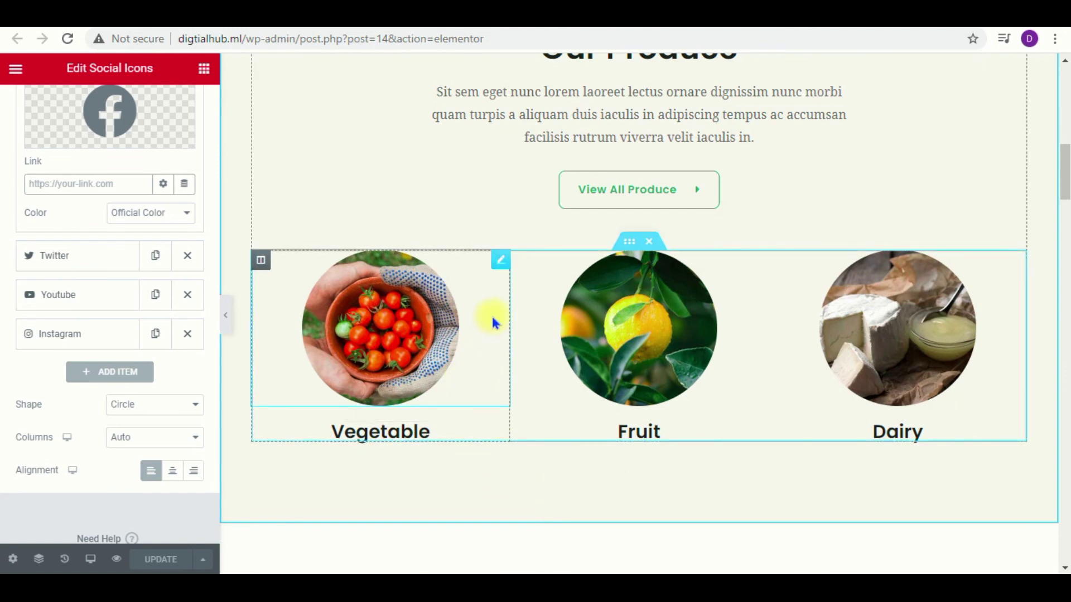
pyautogui.click(498, 263)
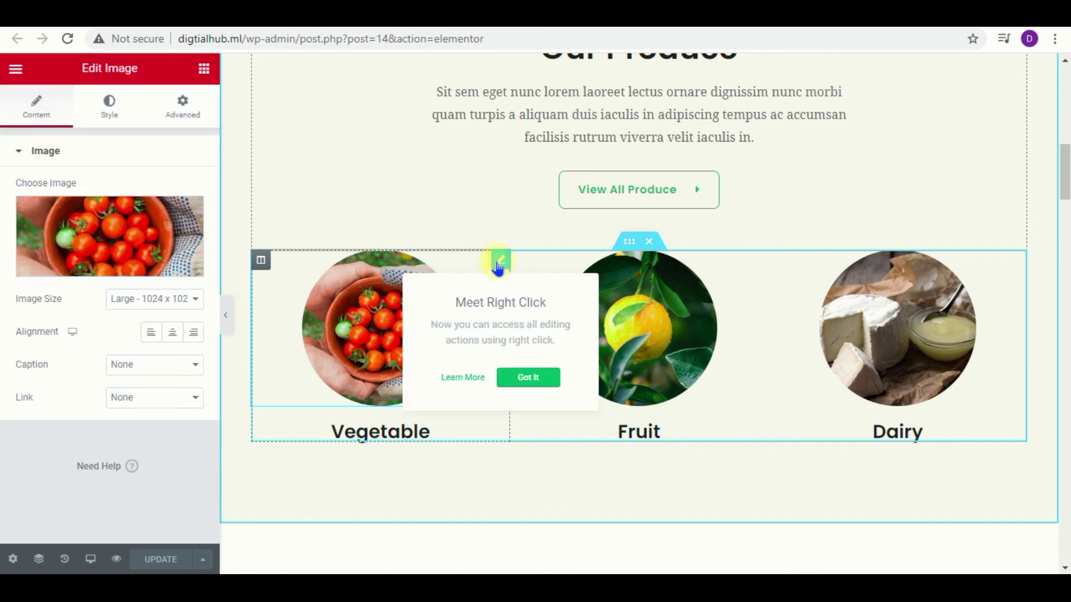
pyautogui.click(110, 236)
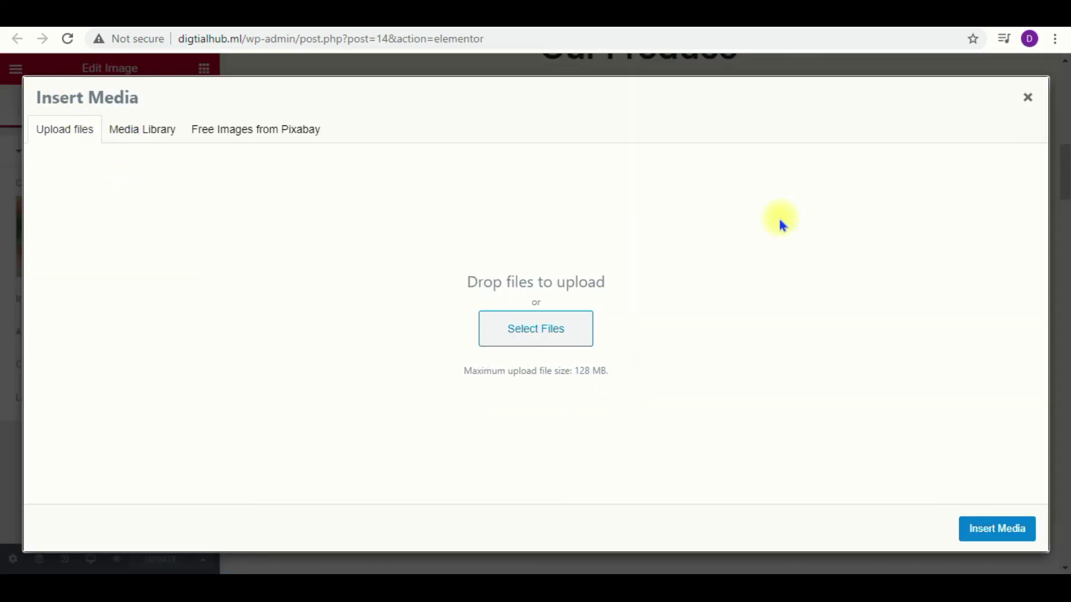
pyautogui.click(1028, 98)
pyautogui.click(189, 216)
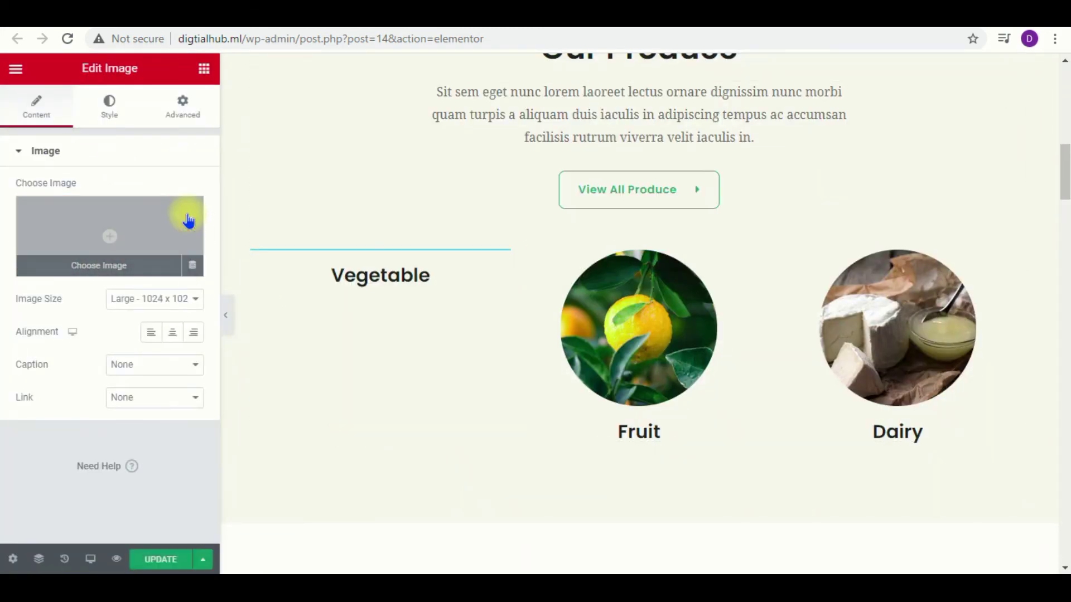
# Step: Upload network-3569734_1280.jpg from the Downloads folder and insert it as the image above Vegetable
pyautogui.click(113, 241)
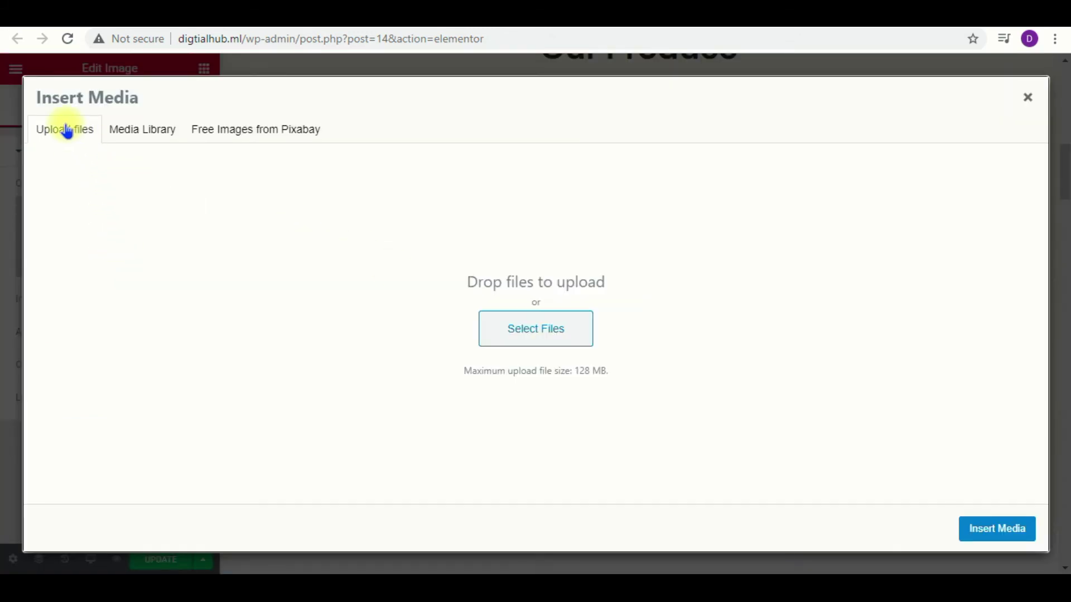
pyautogui.click(544, 335)
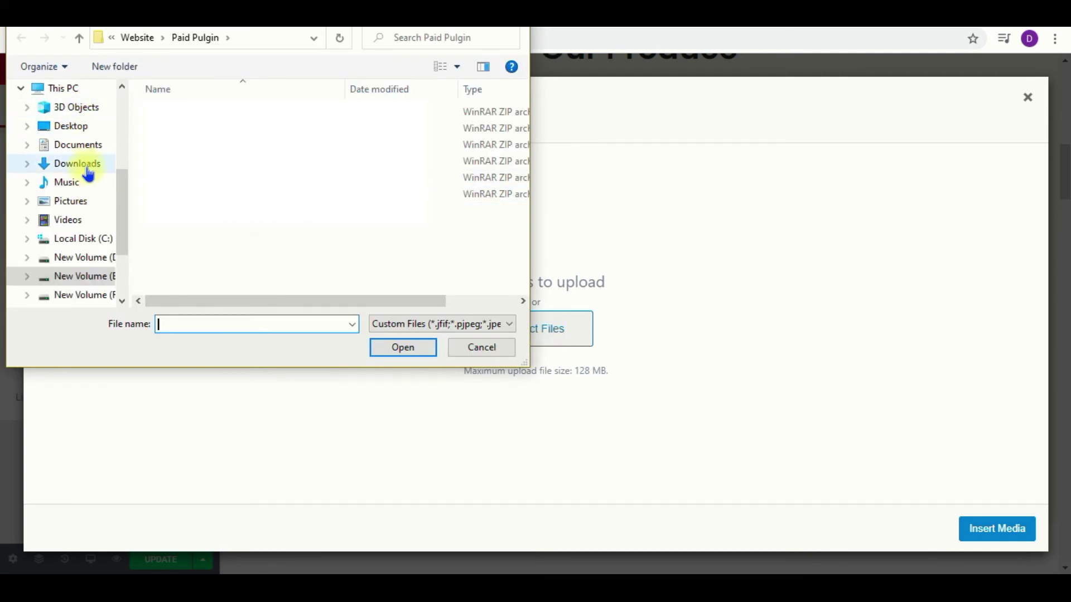
pyautogui.scroll(3, 86, 179)
pyautogui.click(70, 108)
pyautogui.click(192, 156)
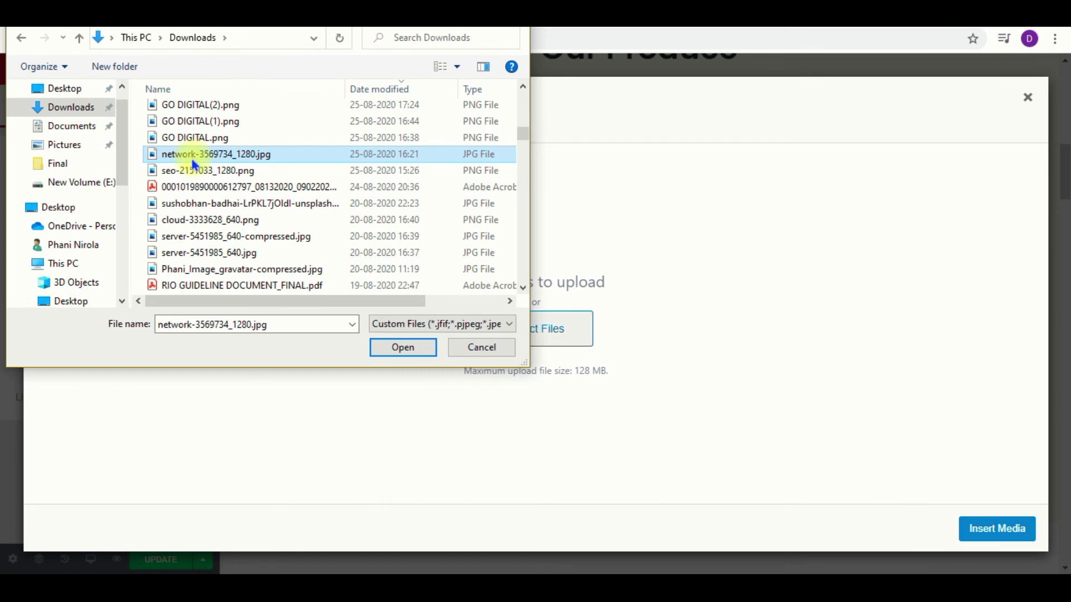
pyautogui.click(385, 350)
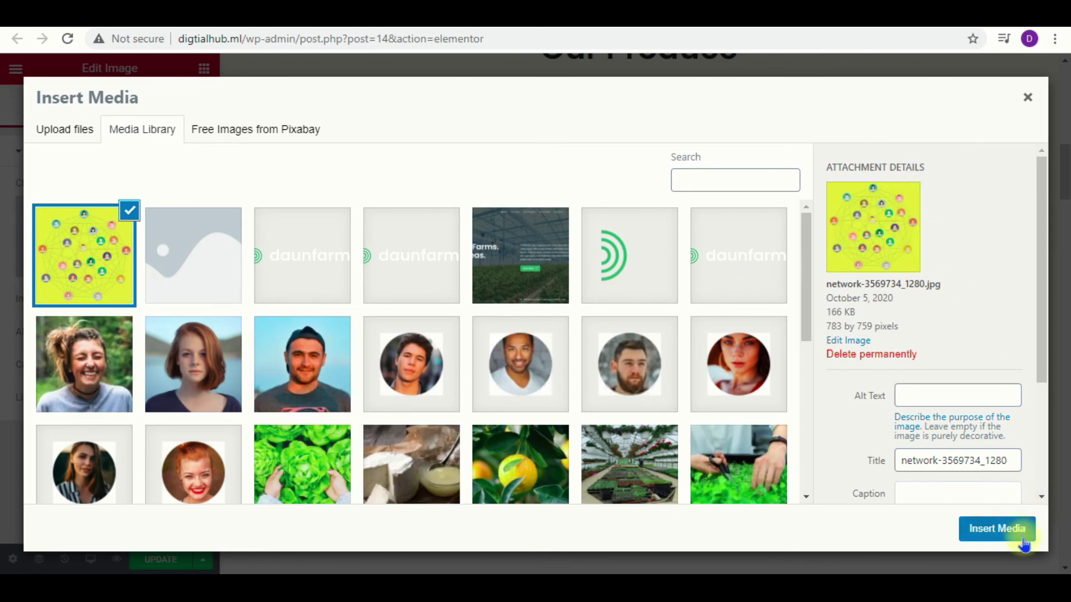
pyautogui.click(997, 529)
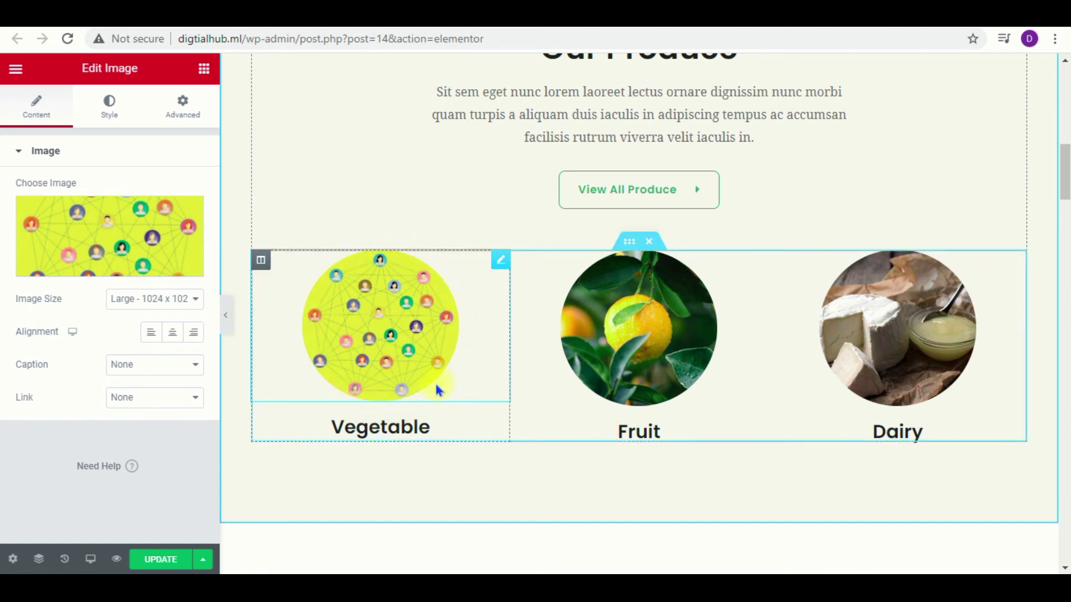
# Step: Set the Vegetable image's border radius to 0 on all corners, and restore it to 50
pyautogui.click(112, 114)
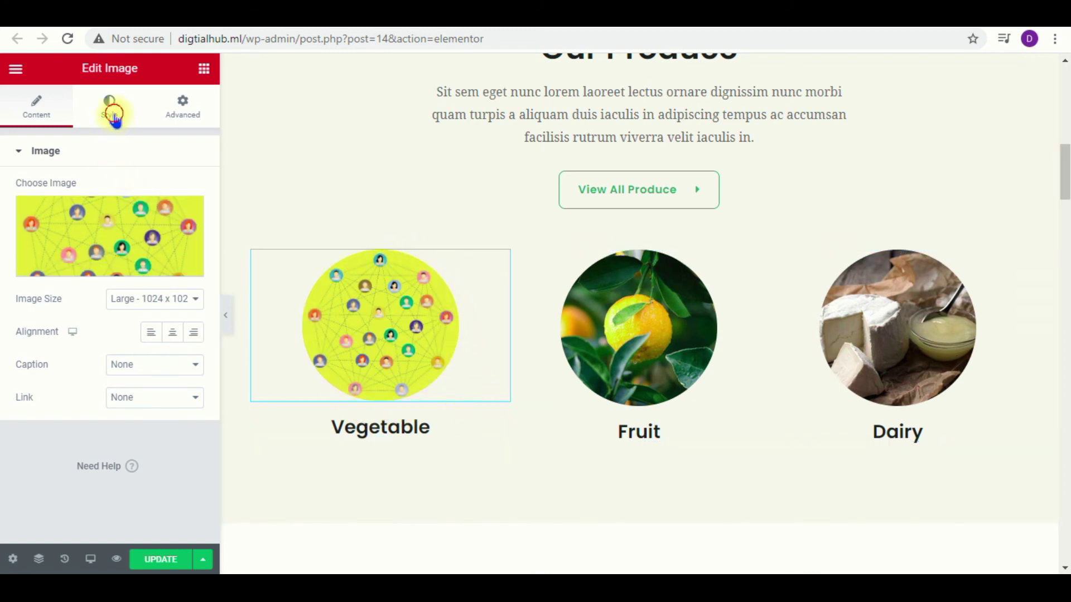
pyautogui.scroll(-3, 150, 349)
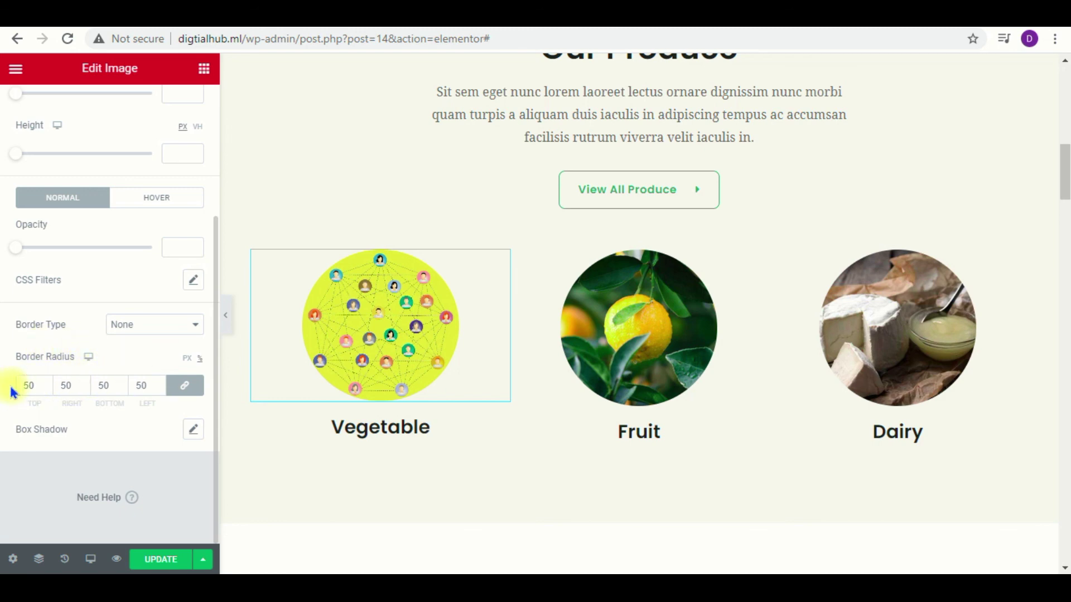
pyautogui.moveTo(41, 386); pyautogui.dragTo(3, 395)
pyautogui.write('0')
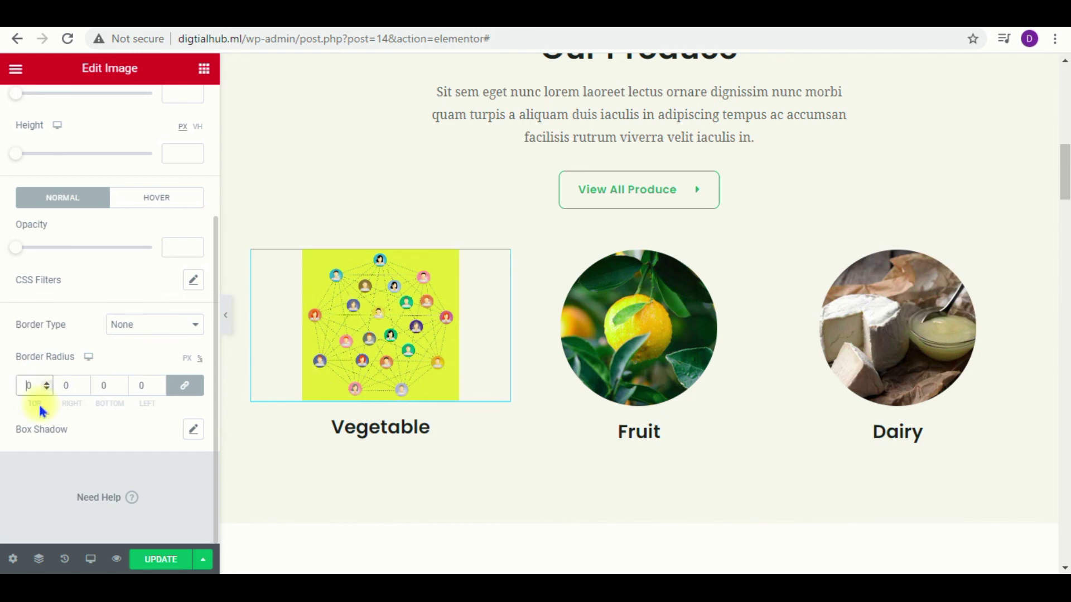
pyautogui.write('5')
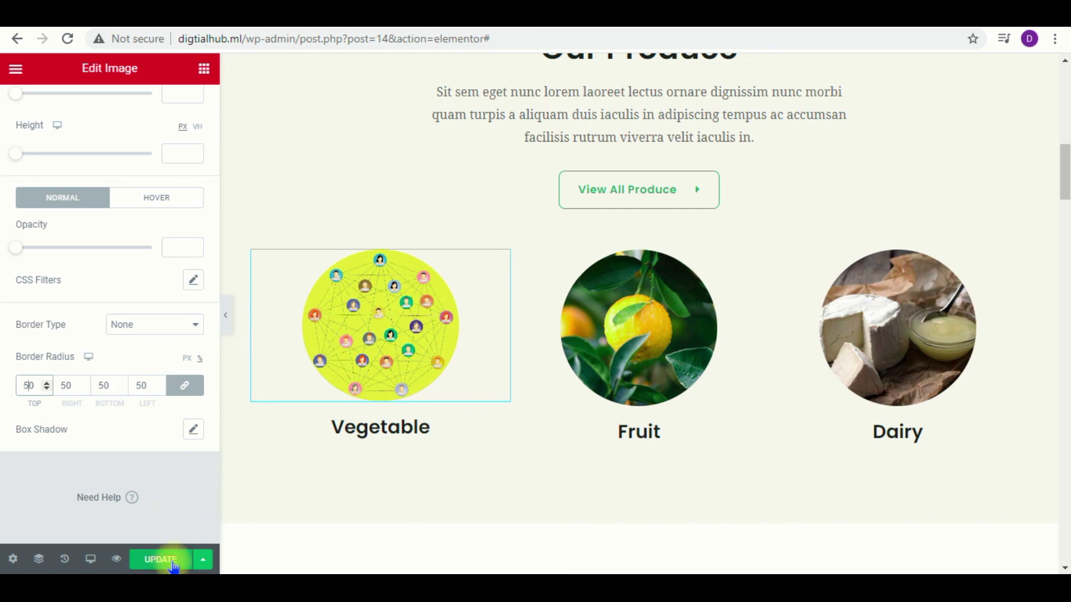
# Step: Go to the overlapping herb-cutting image in the Our Story section for editing
pyautogui.scroll(-8, 786, 418)
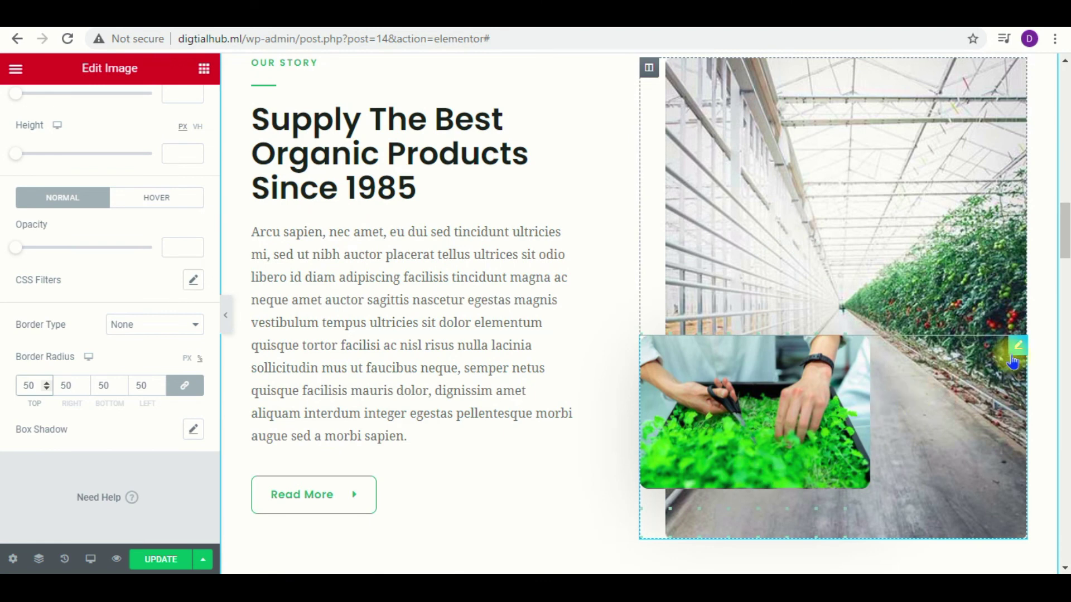